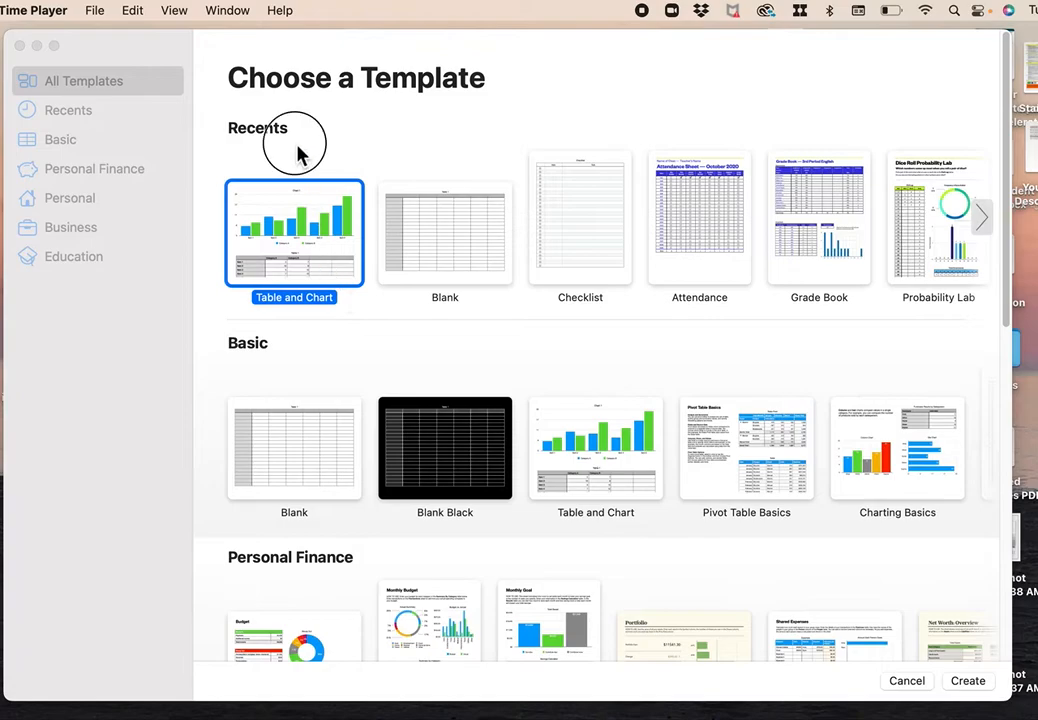
# Create a new spreadsheet from the Table and Chart template and fit its window within the screen
pyautogui.click(234, 127)
pyautogui.click(48, 14)
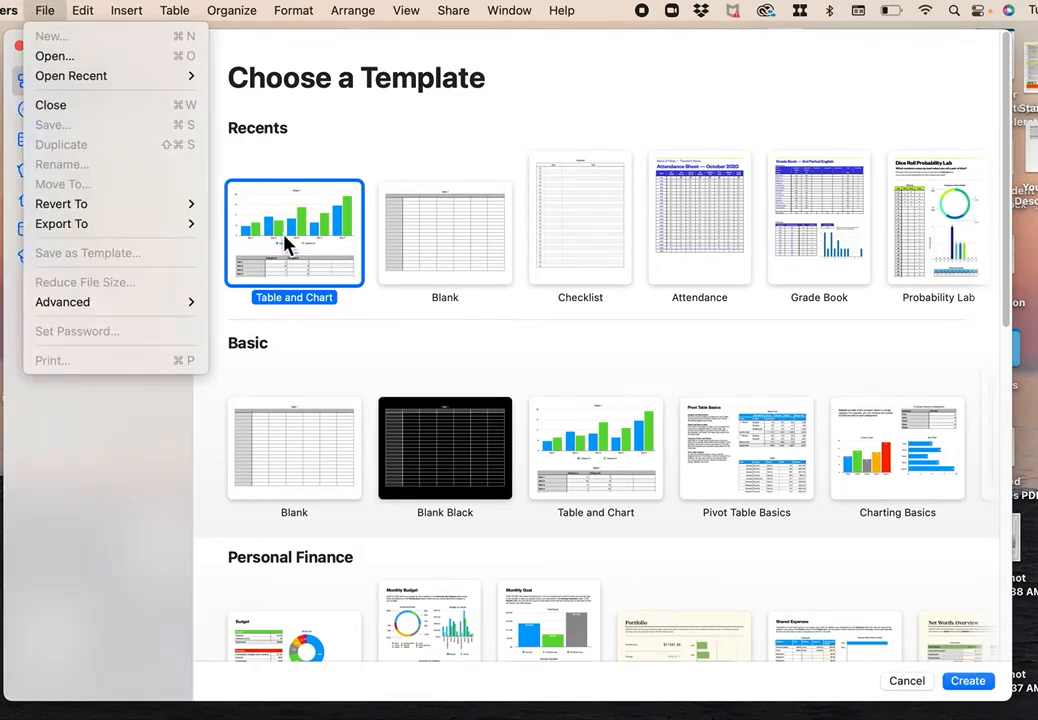
pyautogui.click(325, 175)
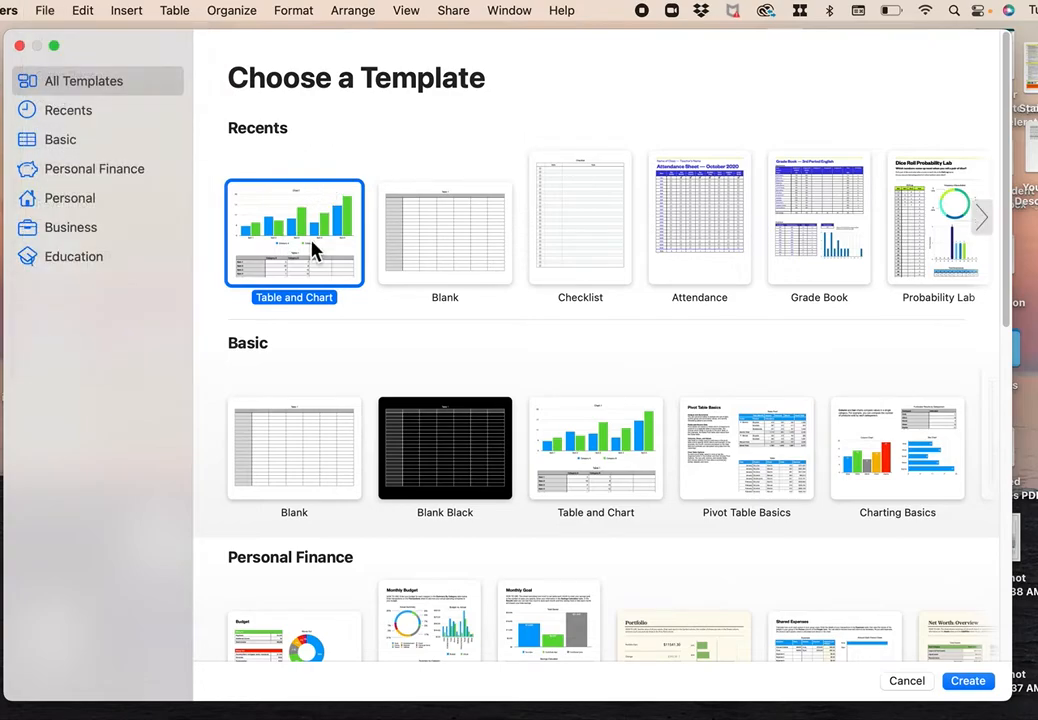
pyautogui.doubleClick(313, 250)
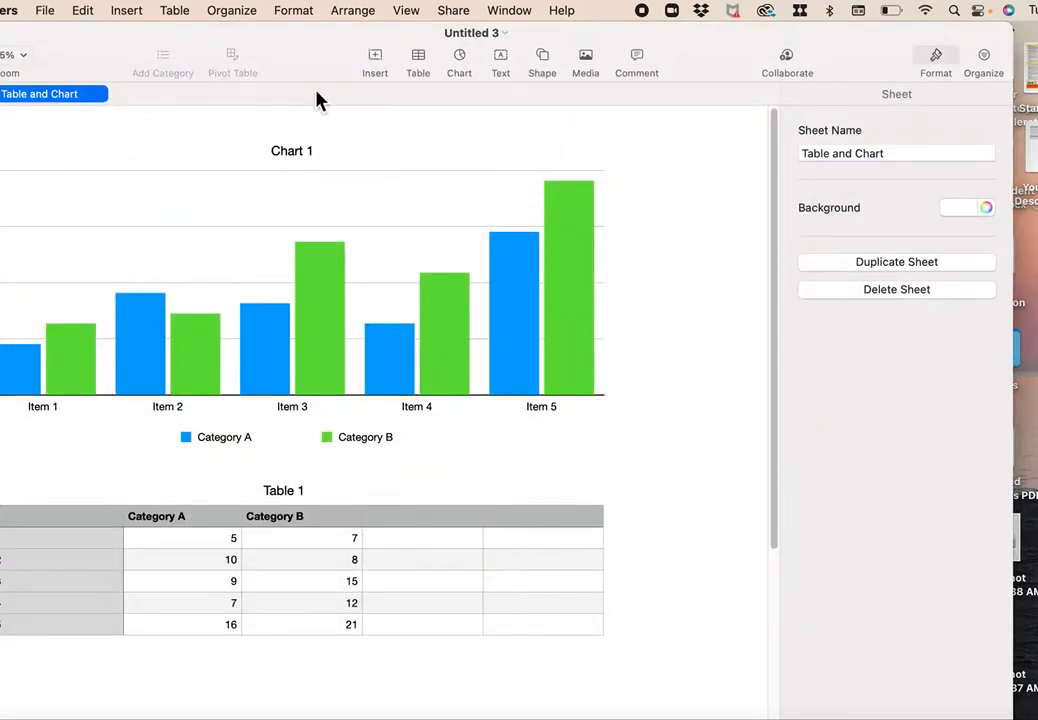
pyautogui.moveTo(308, 39); pyautogui.dragTo(387, 43)
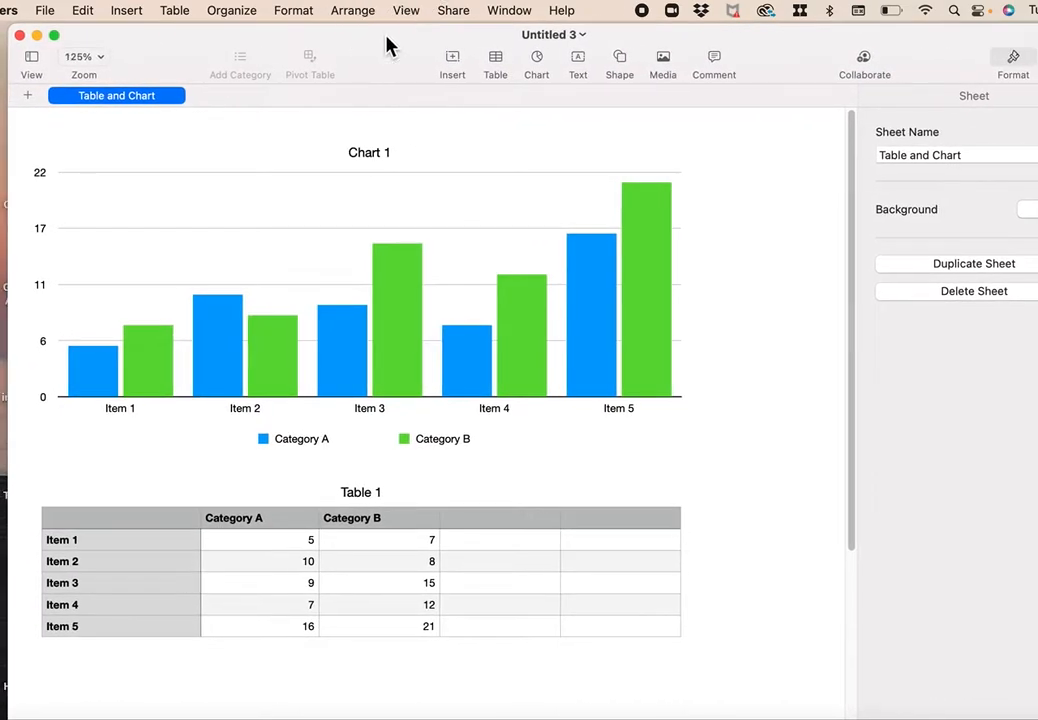
pyautogui.moveTo(1037, 157); pyautogui.dragTo(1026, 157)
# Delete the template's bar chart and move the table up near the top of the sheet
pyautogui.click(556, 329)
pyautogui.press('Delete')
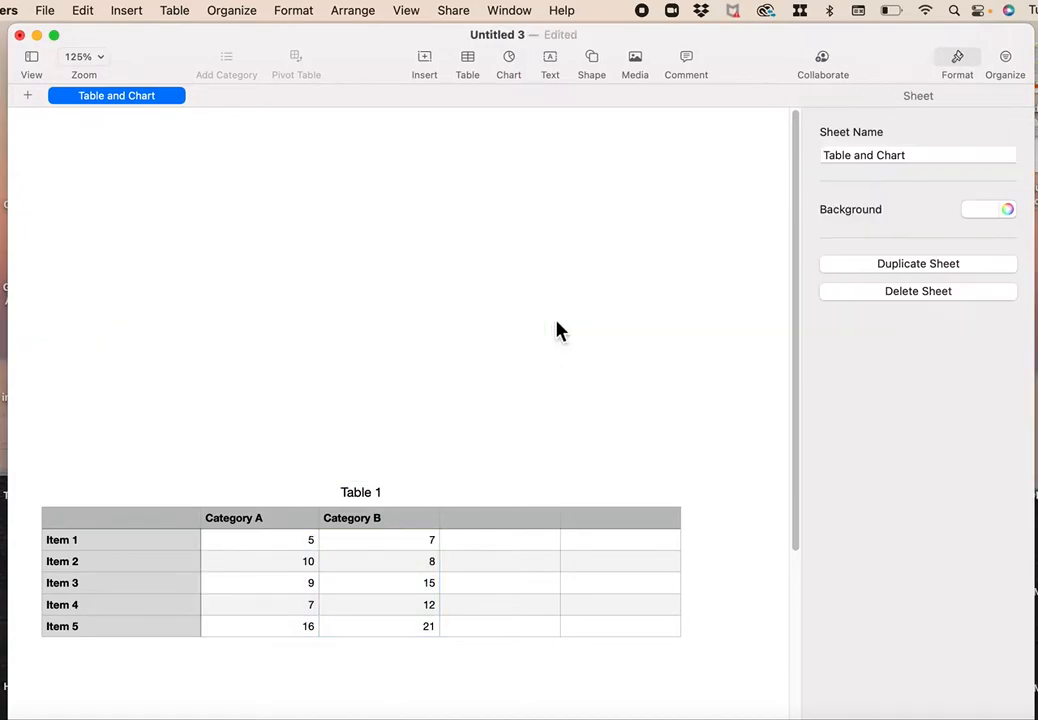
pyautogui.click(137, 514)
pyautogui.moveTo(28, 466); pyautogui.dragTo(42, 165)
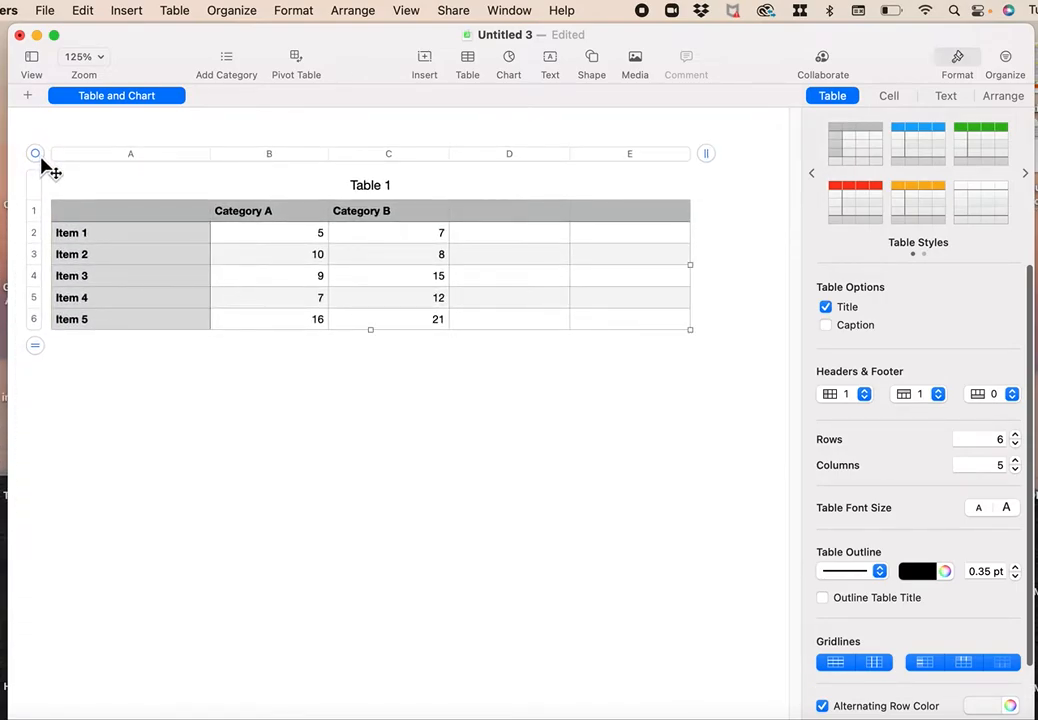
pyautogui.click(112, 426)
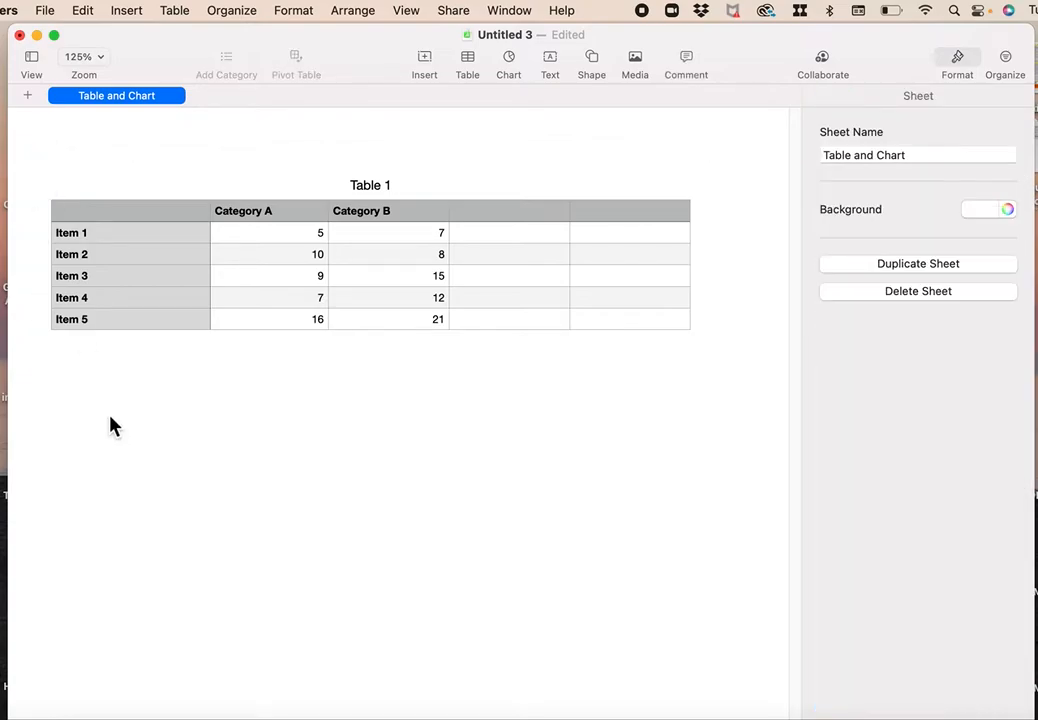
# Insert a 2D line chart below the table
pyautogui.click(510, 64)
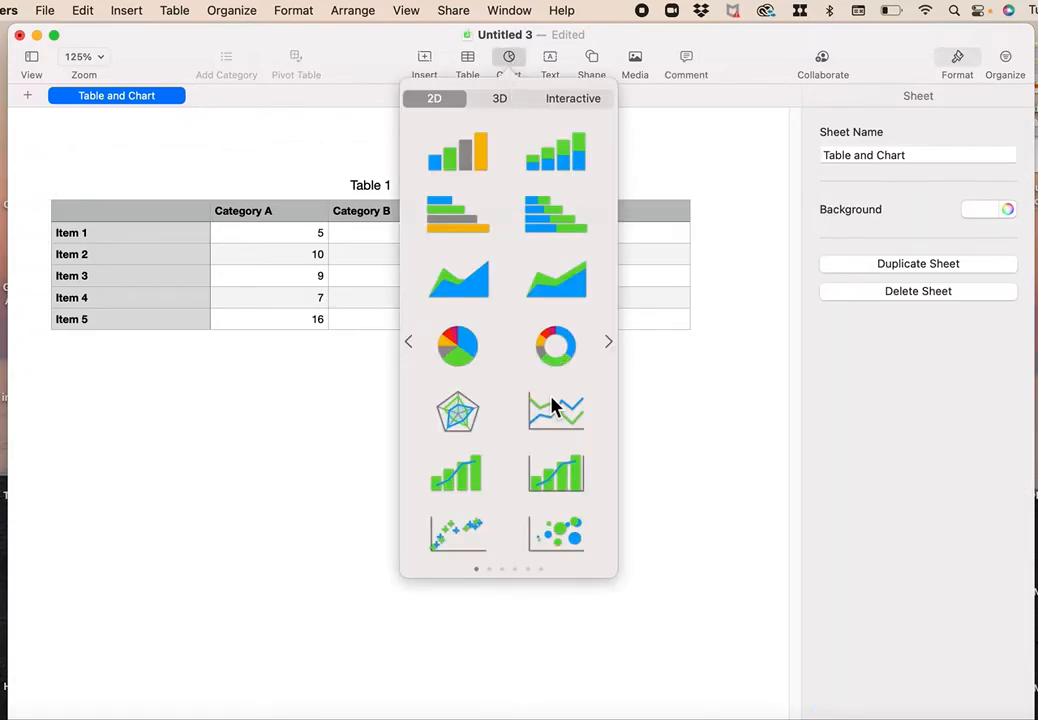
pyautogui.click(512, 60)
pyautogui.click(512, 62)
pyautogui.click(562, 416)
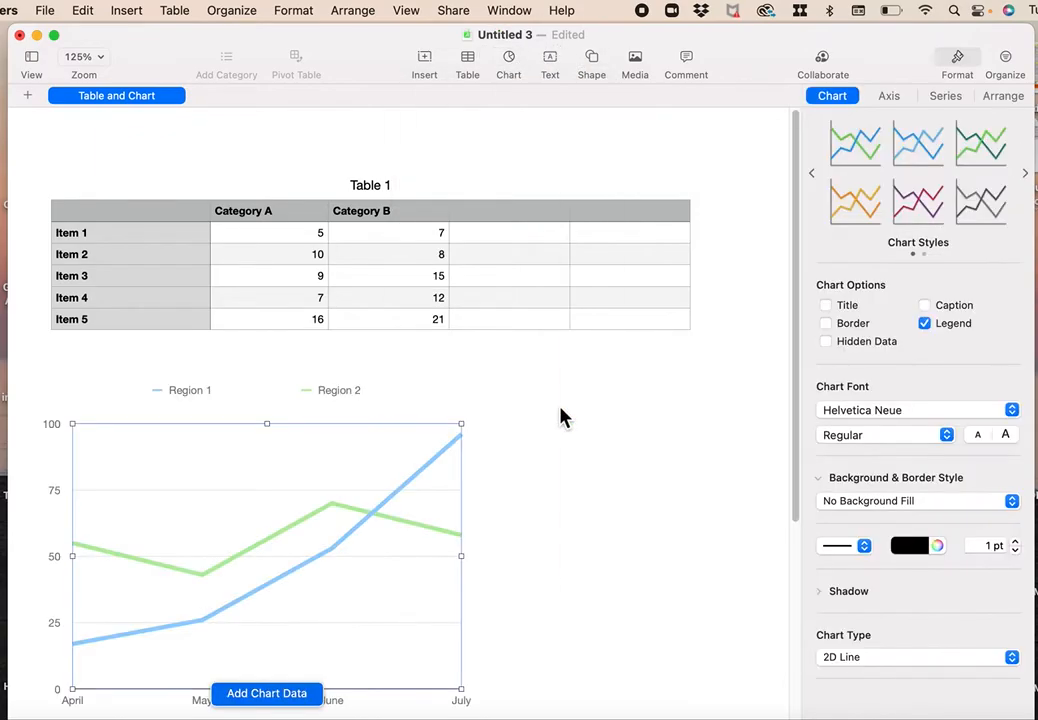
pyautogui.scroll(-3, 562, 416)
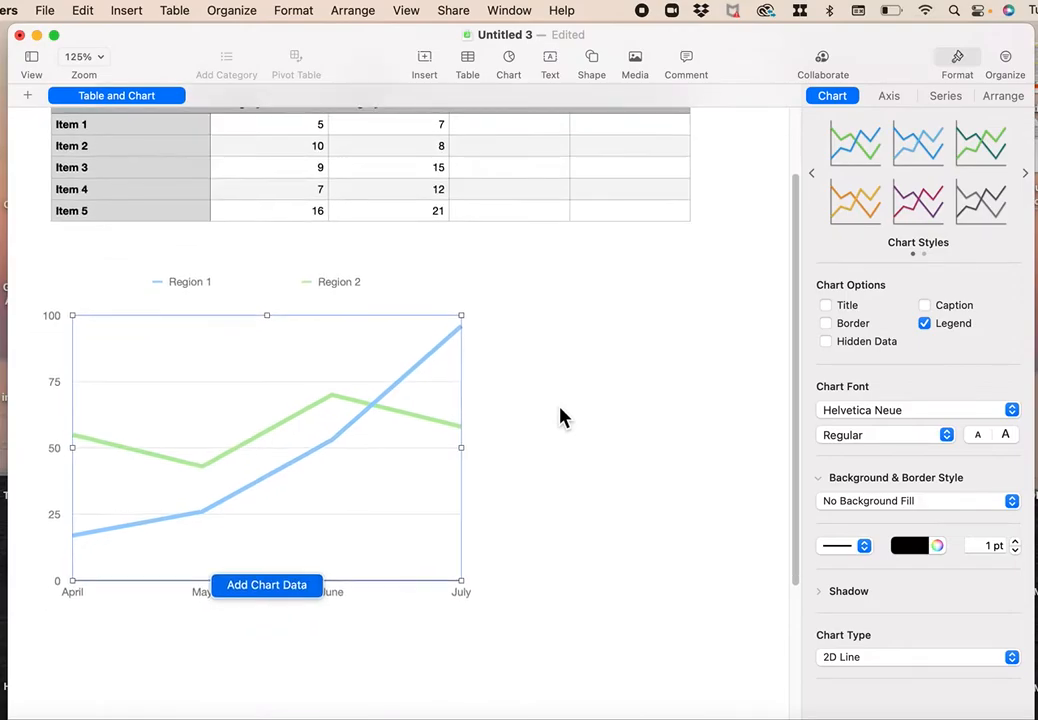
pyautogui.scroll(3, 463, 417)
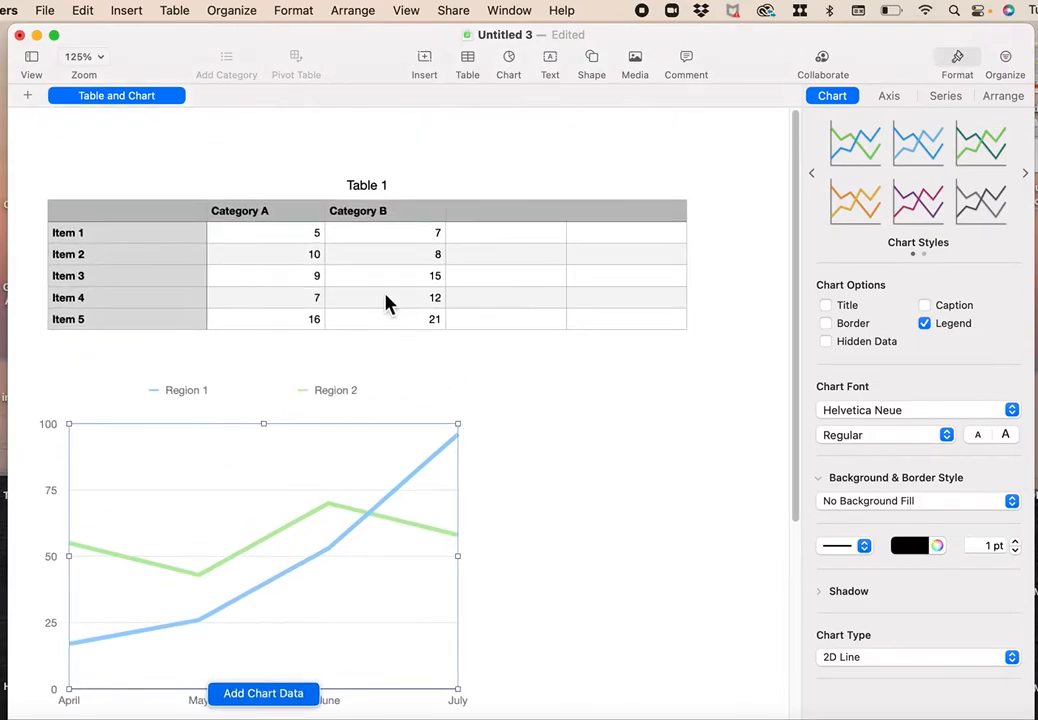
# Replace the first three row labels with the dates 7/26/2022, 7/27/2022 and 7/28/2022
pyautogui.click(200, 210)
pyautogui.click(105, 236)
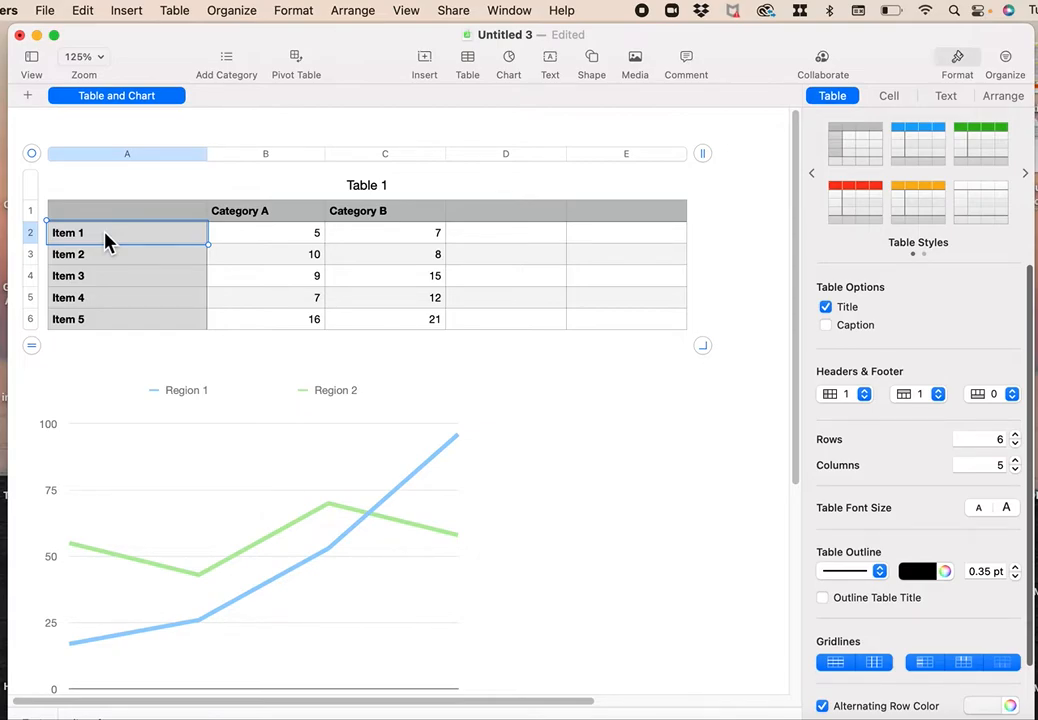
pyautogui.write('7')
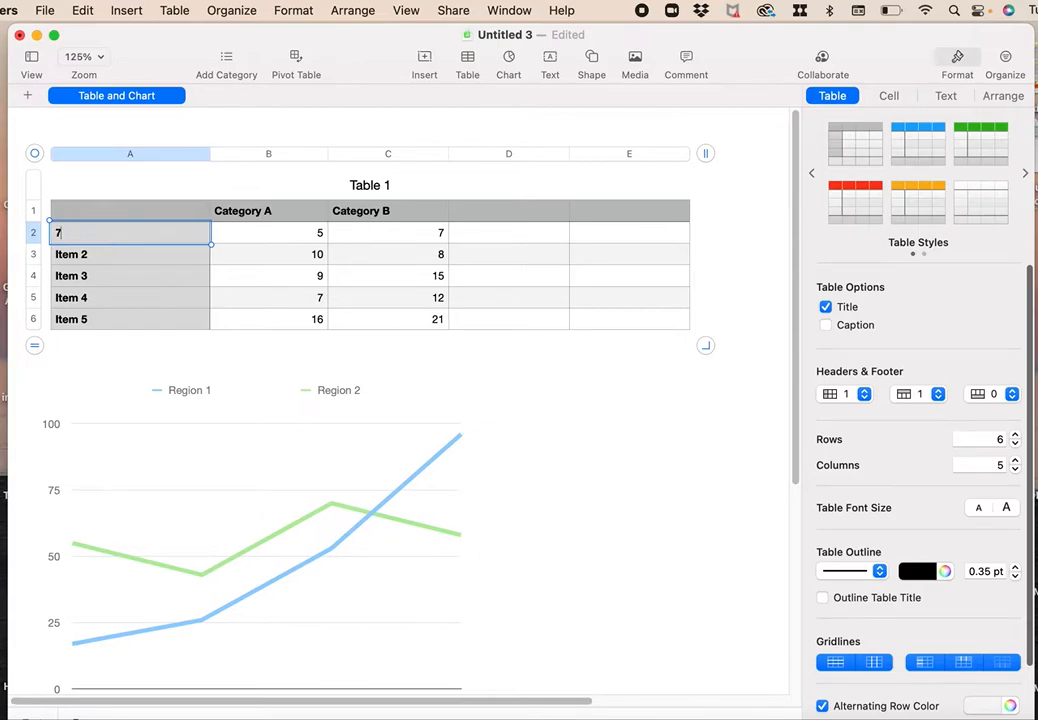
pyautogui.write('/26/2022')
pyautogui.click(98, 256)
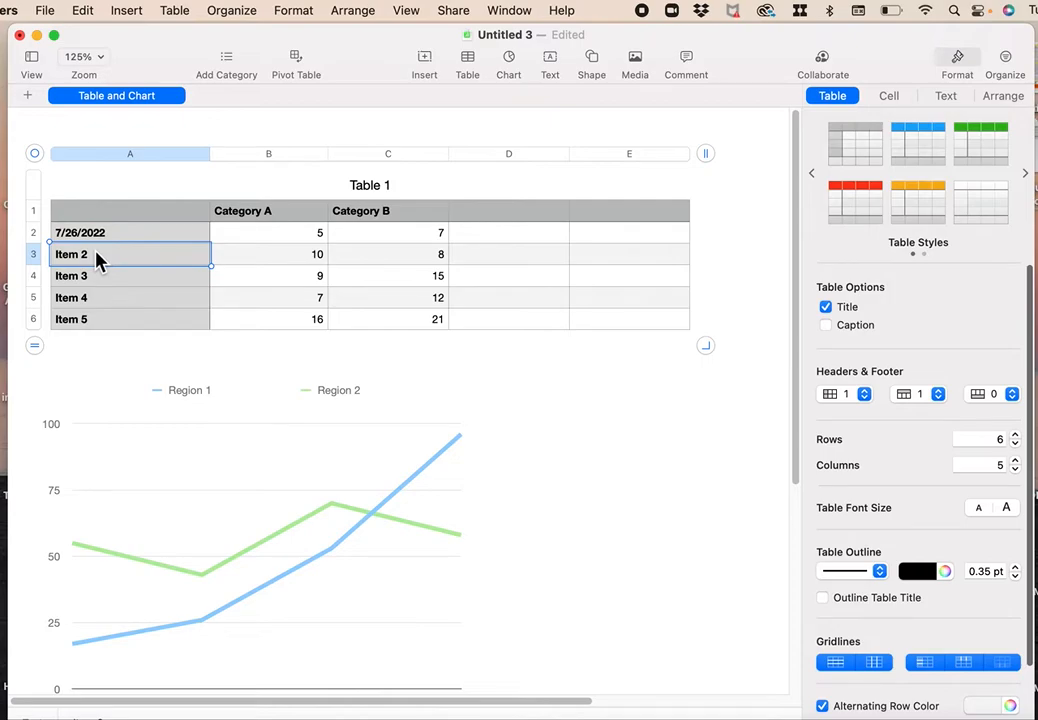
pyautogui.write('7/27/2022')
pyautogui.click(106, 278)
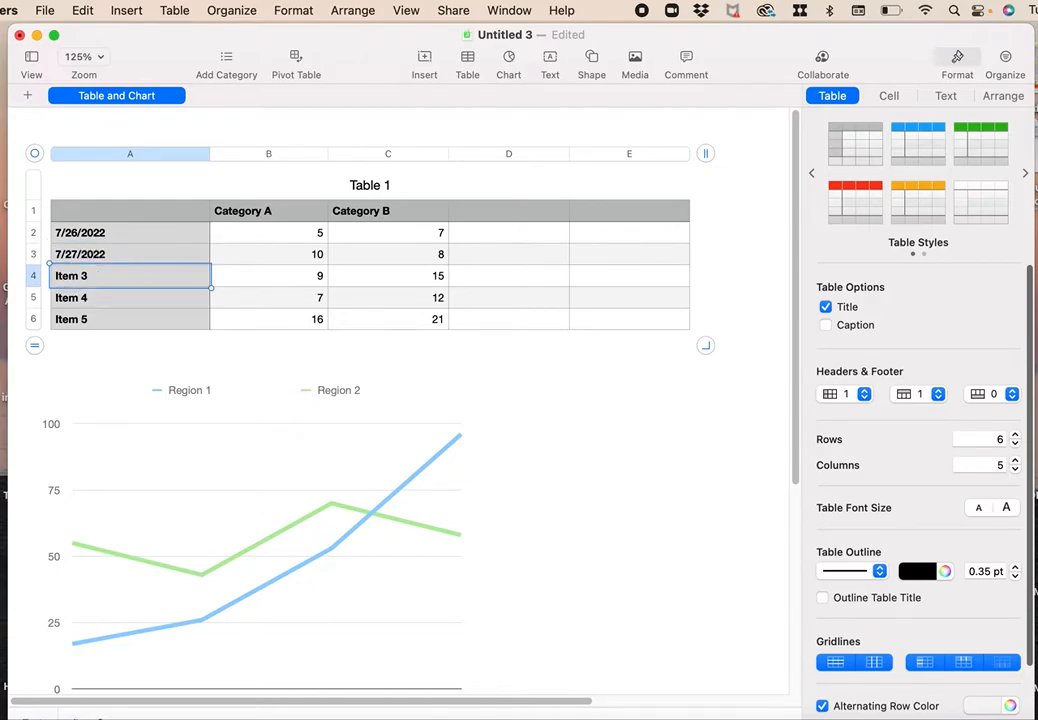
pyautogui.write('7/28/2022')
pyautogui.press('Return')
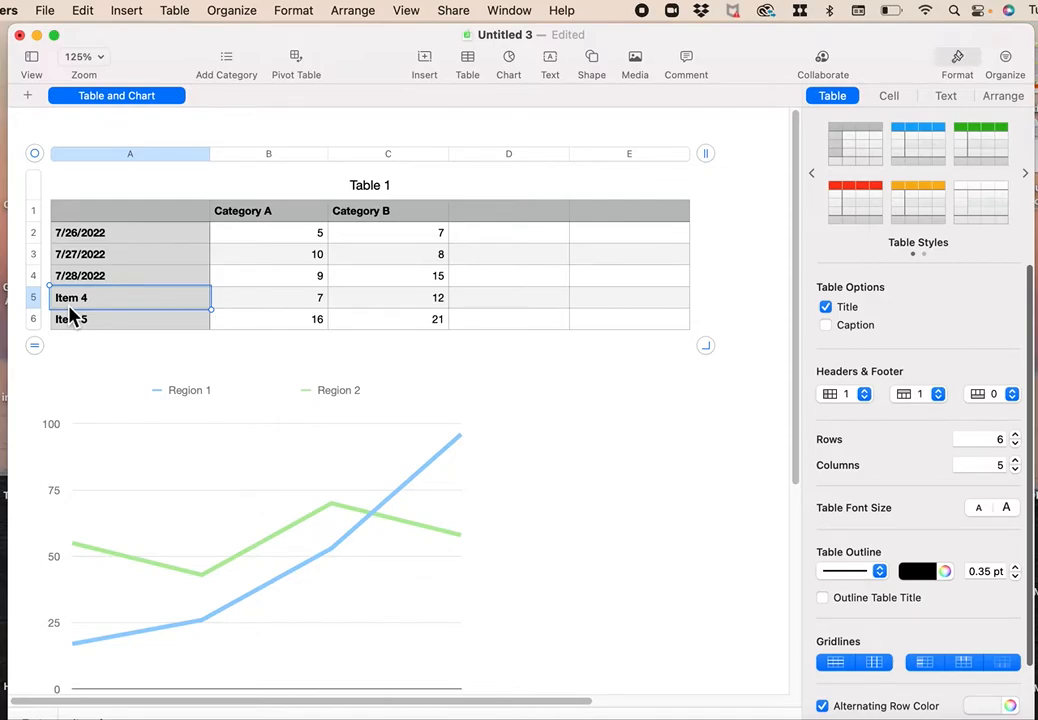
# Replace the last two row labels with the dates 8/1/2022 and 8/2/2022
pyautogui.write('7/')
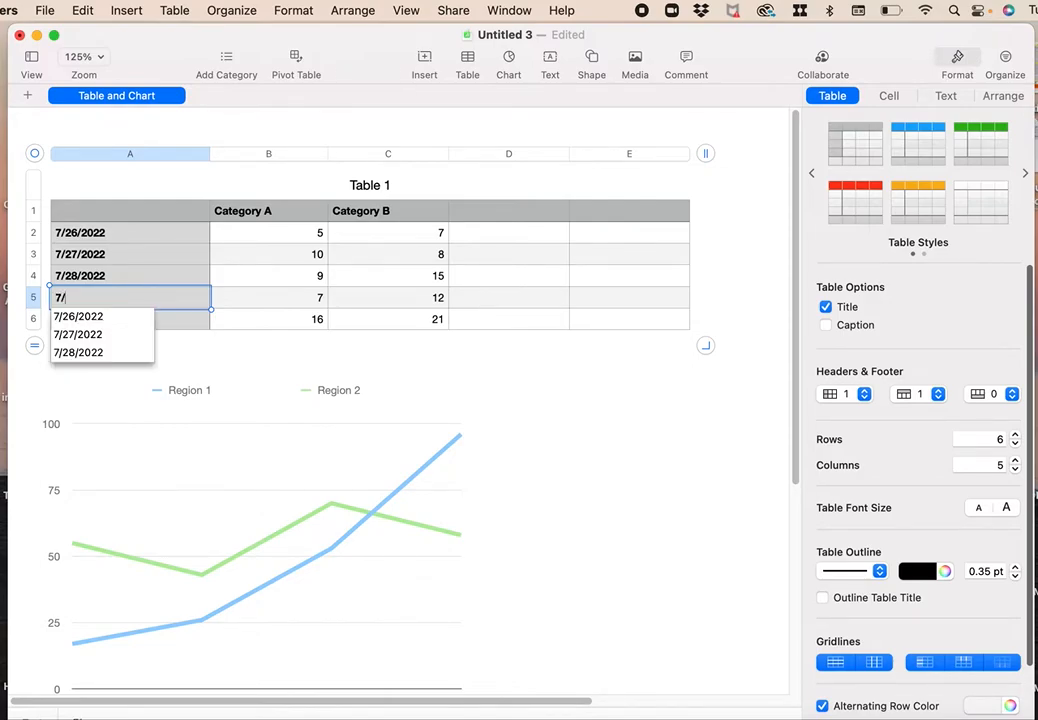
pyautogui.press('BackSpace')
pyautogui.press('BackSpace')
pyautogui.write('8/1/2')
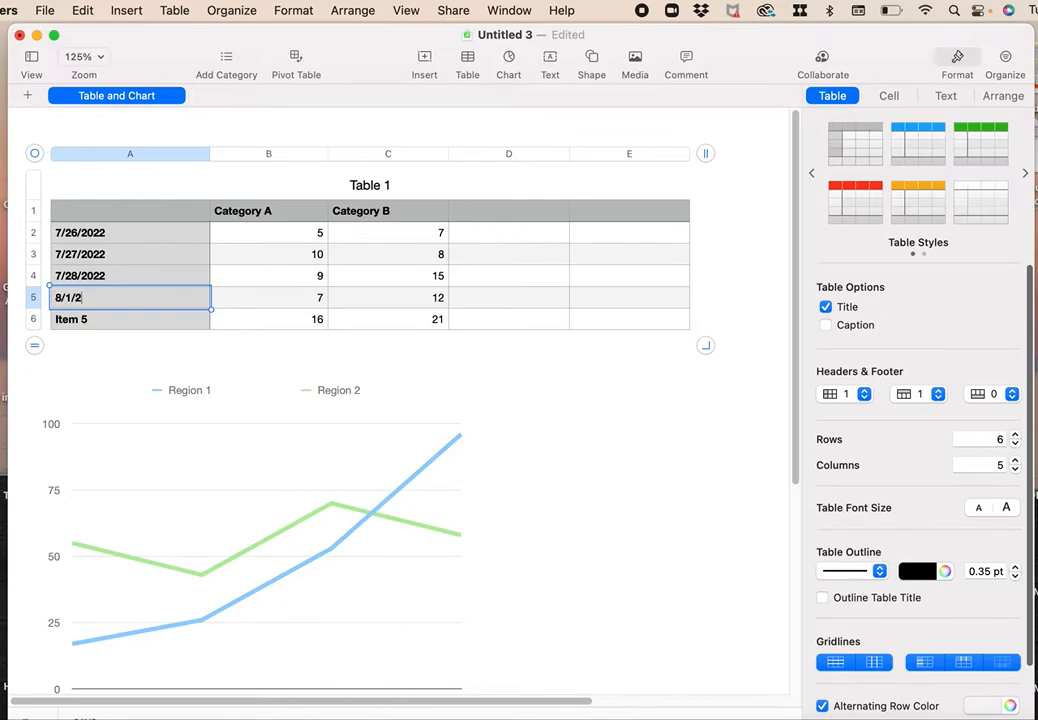
pyautogui.write('022')
pyautogui.press('Return')
pyautogui.write('8')
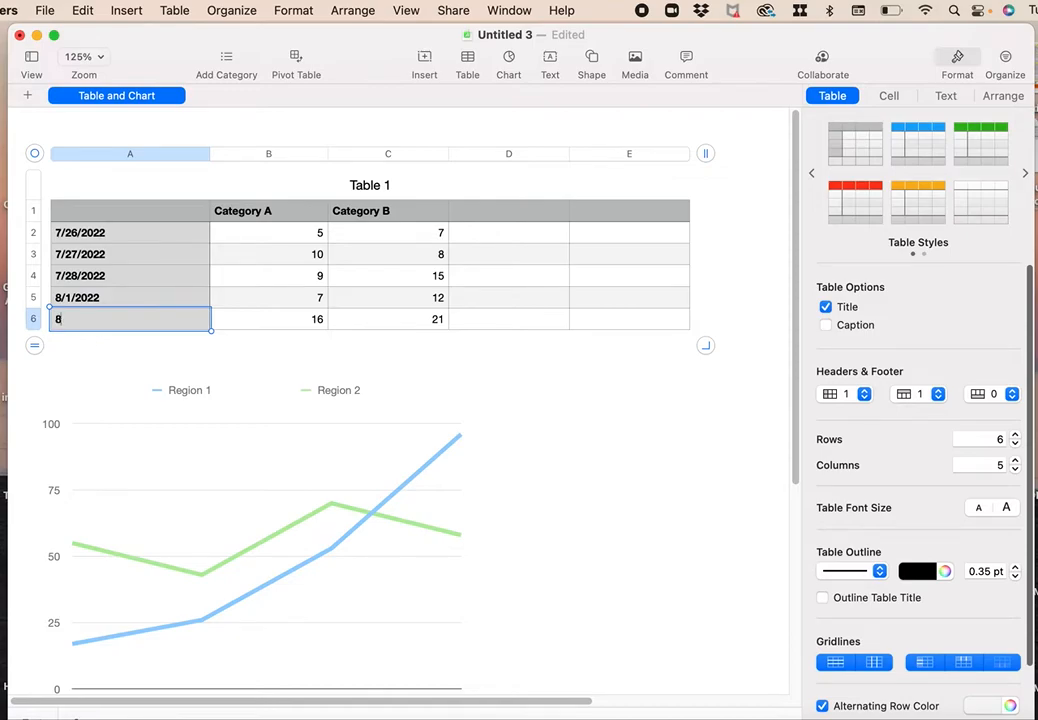
pyautogui.write('/2/2022')
# Label the column headers B1 to E1 as Program 1, Program 2, Program 3 and Program 4
pyautogui.click(255, 220)
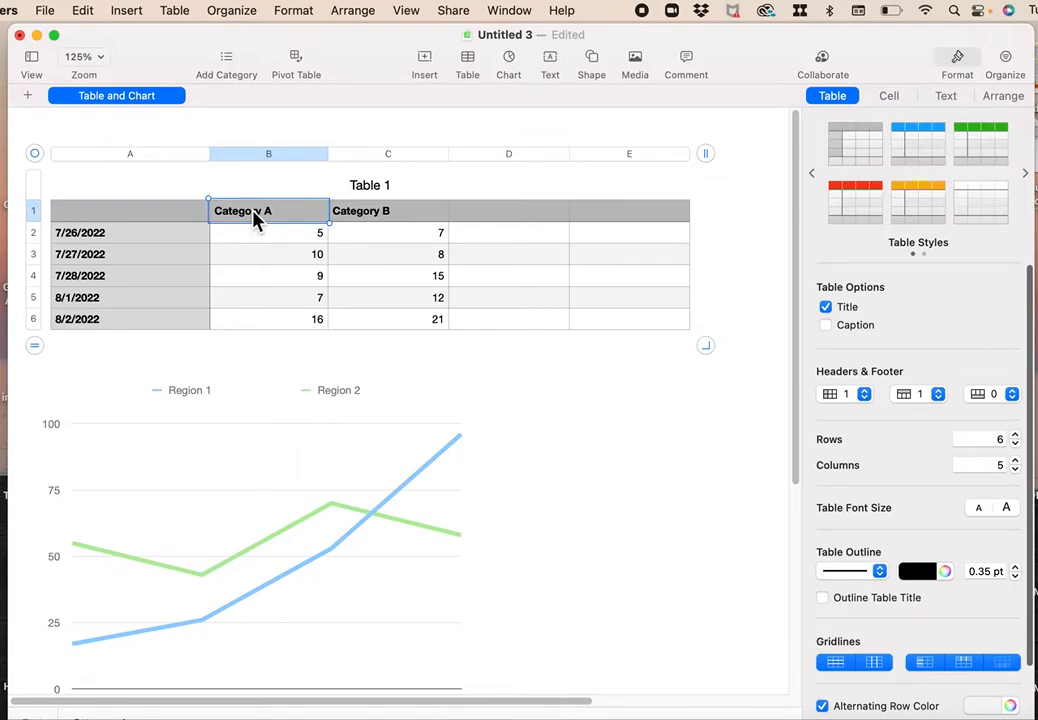
pyautogui.write('Proga')
pyautogui.press('BackSpace')
pyautogui.write('ram 1')
pyautogui.press('Tab')
pyautogui.write('Program 2')
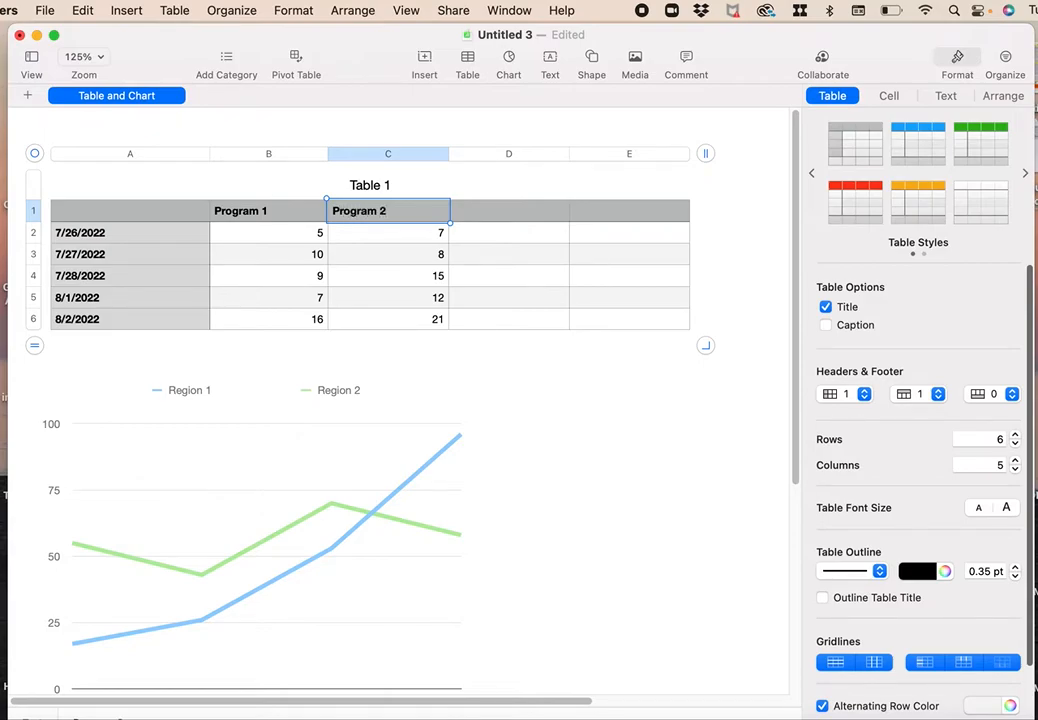
pyautogui.press('Tab')
pyautogui.write('Program 3')
pyautogui.press('Tab')
pyautogui.write('Pro')
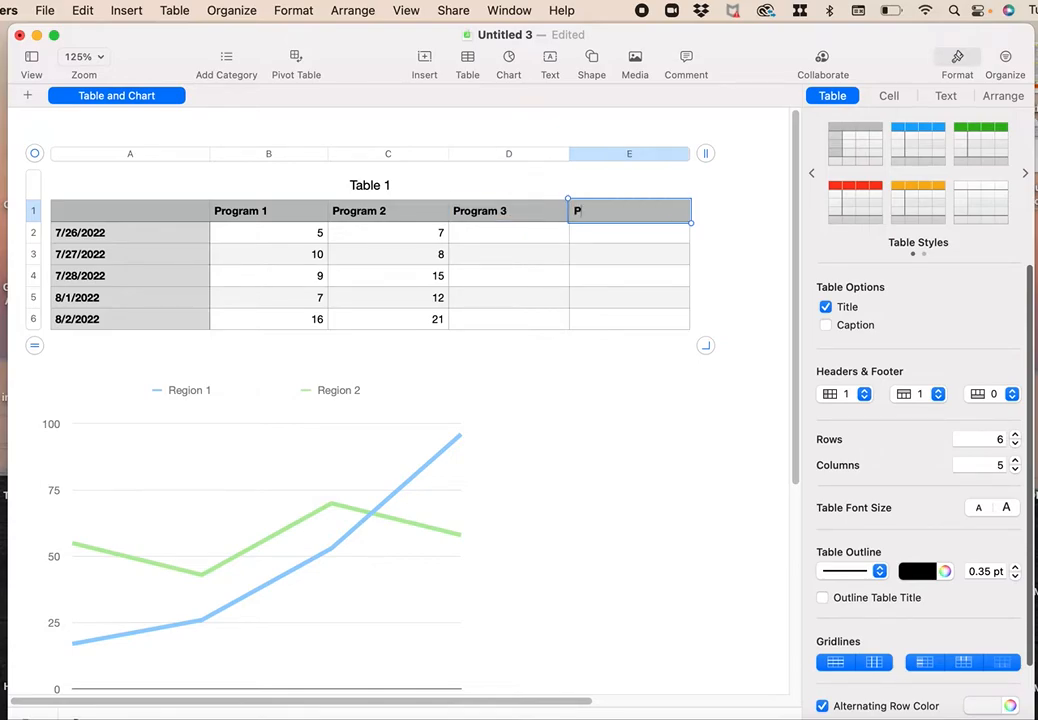
pyautogui.write('gram 4')
# Narrow table columns A through E to just fit their header text and dates
pyautogui.click(206, 155)
pyautogui.moveTo(217, 159); pyautogui.dragTo(113, 160)
pyautogui.moveTo(231, 160); pyautogui.dragTo(174, 161)
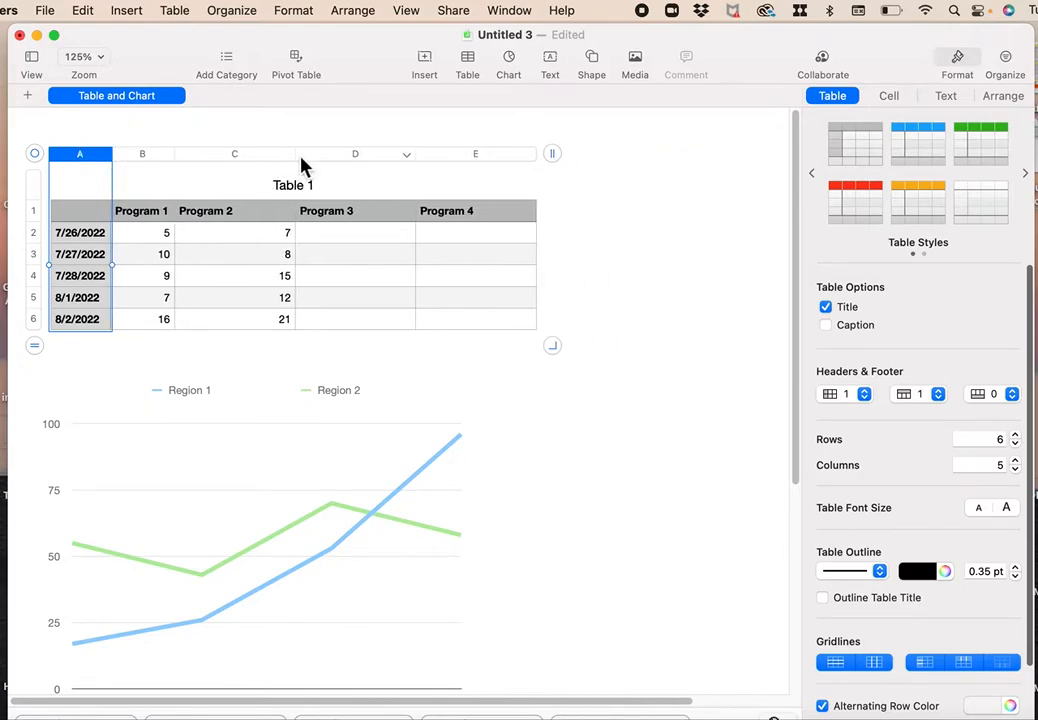
pyautogui.moveTo(300, 161); pyautogui.dragTo(241, 161)
pyautogui.moveTo(362, 163); pyautogui.dragTo(300, 162)
pyautogui.moveTo(420, 161); pyautogui.dragTo(376, 161)
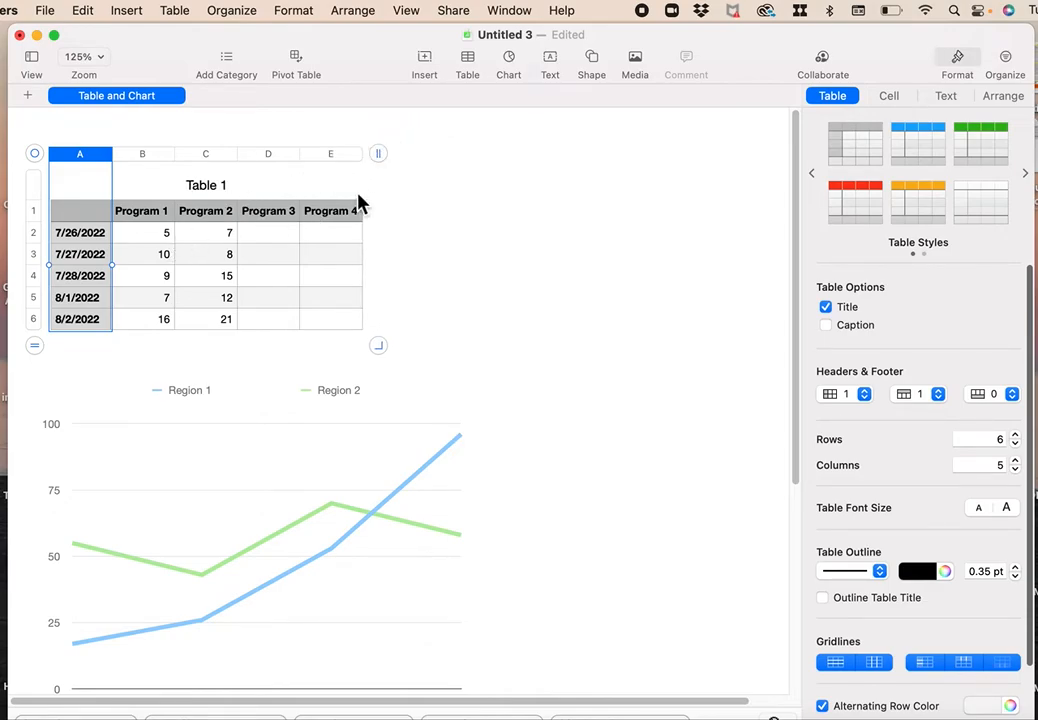
# Add two columns after Program 4 and label their headers Program 5 and Program 6
pyautogui.click(354, 156)
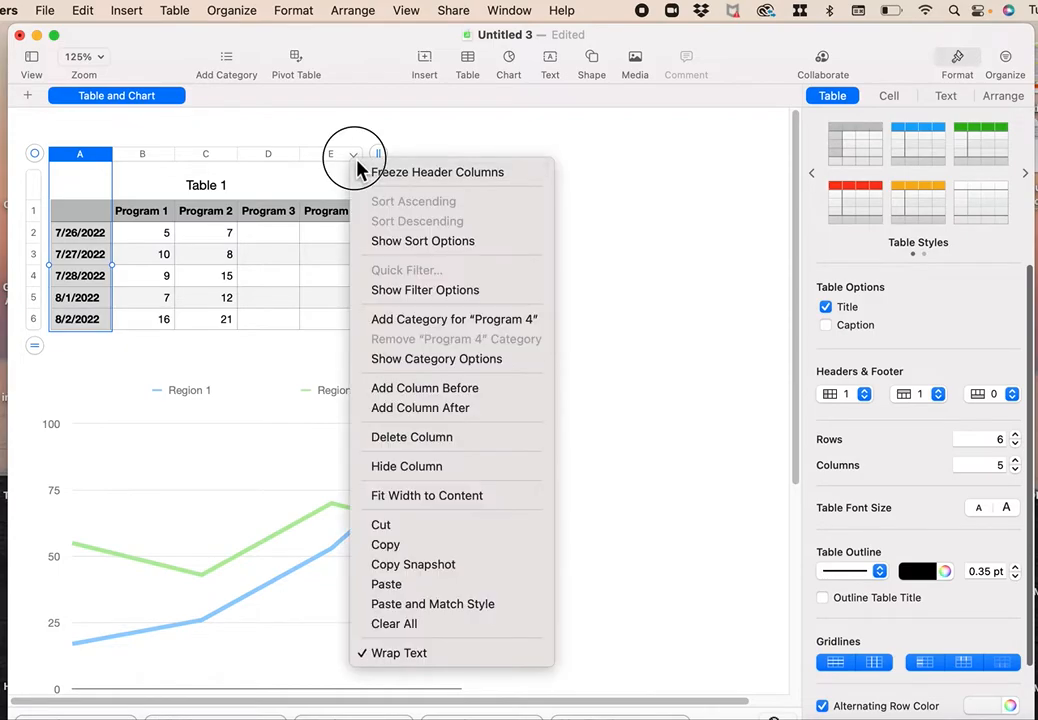
pyautogui.click(408, 410)
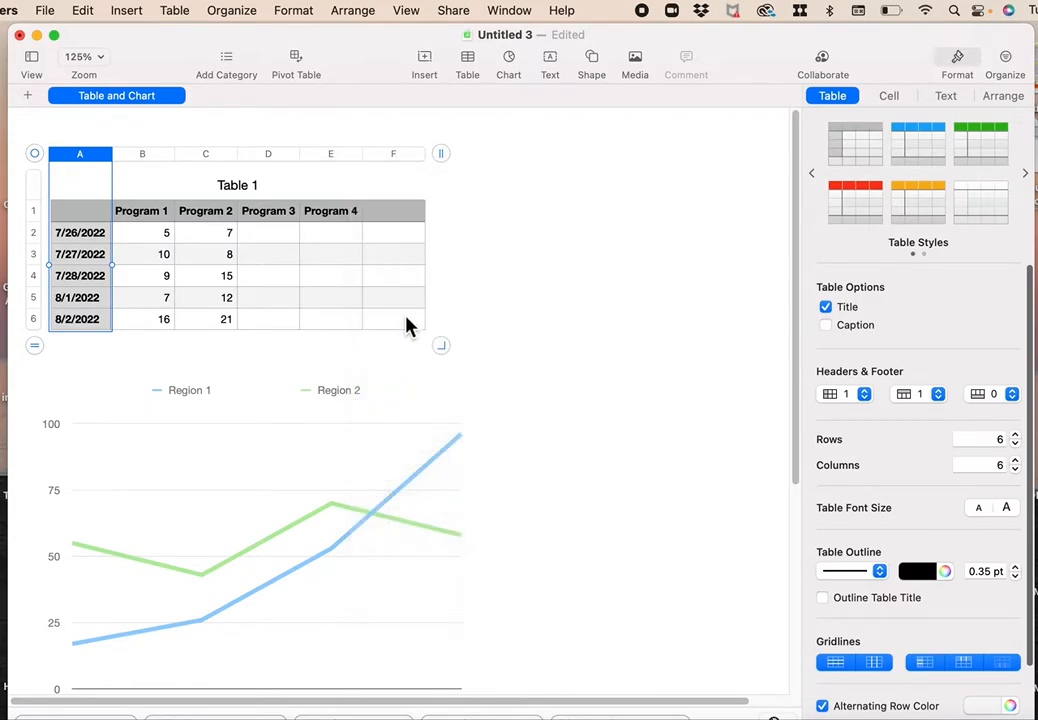
pyautogui.click(415, 155)
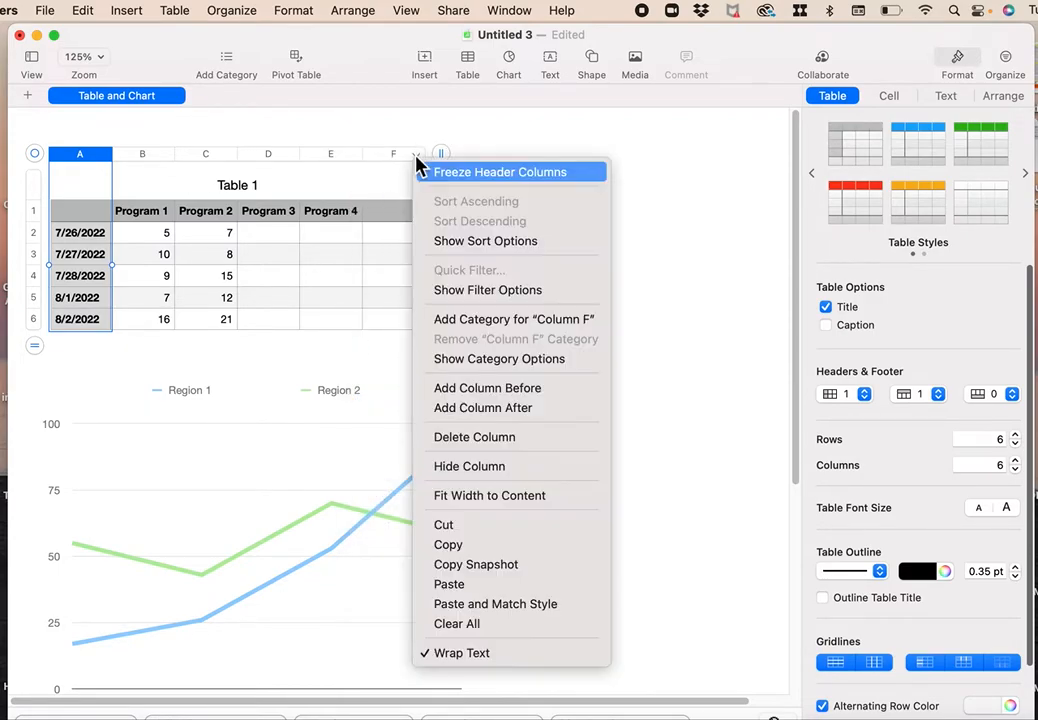
pyautogui.click(465, 409)
pyautogui.click(405, 225)
pyautogui.write('Program 5')
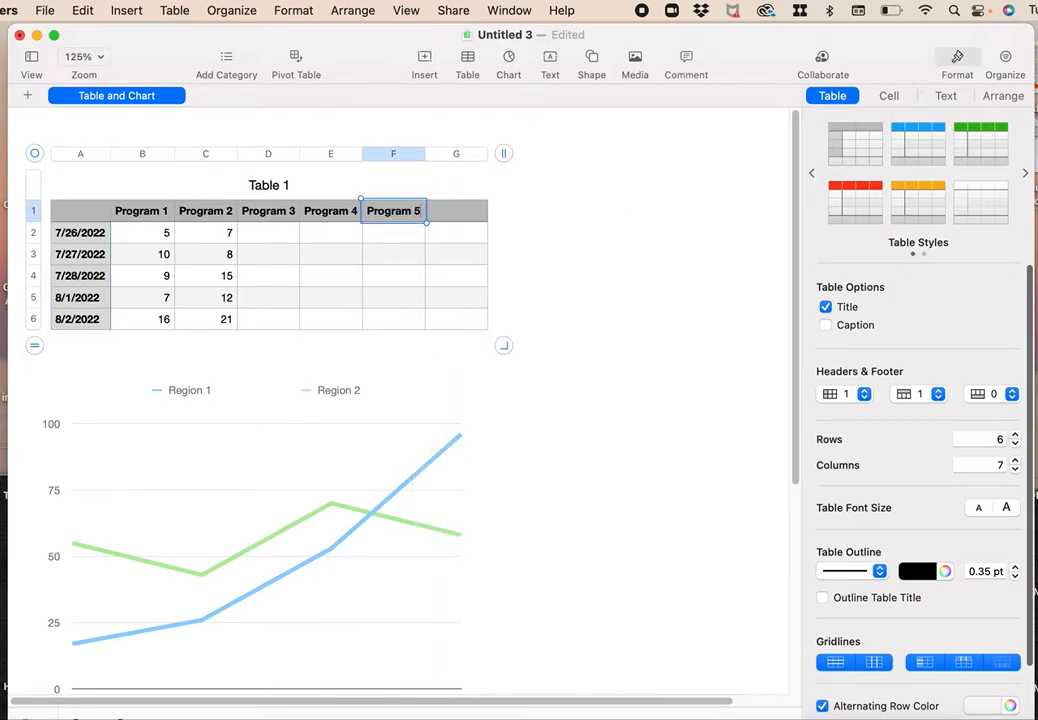
pyautogui.press('Tab')
pyautogui.write('Program 6')
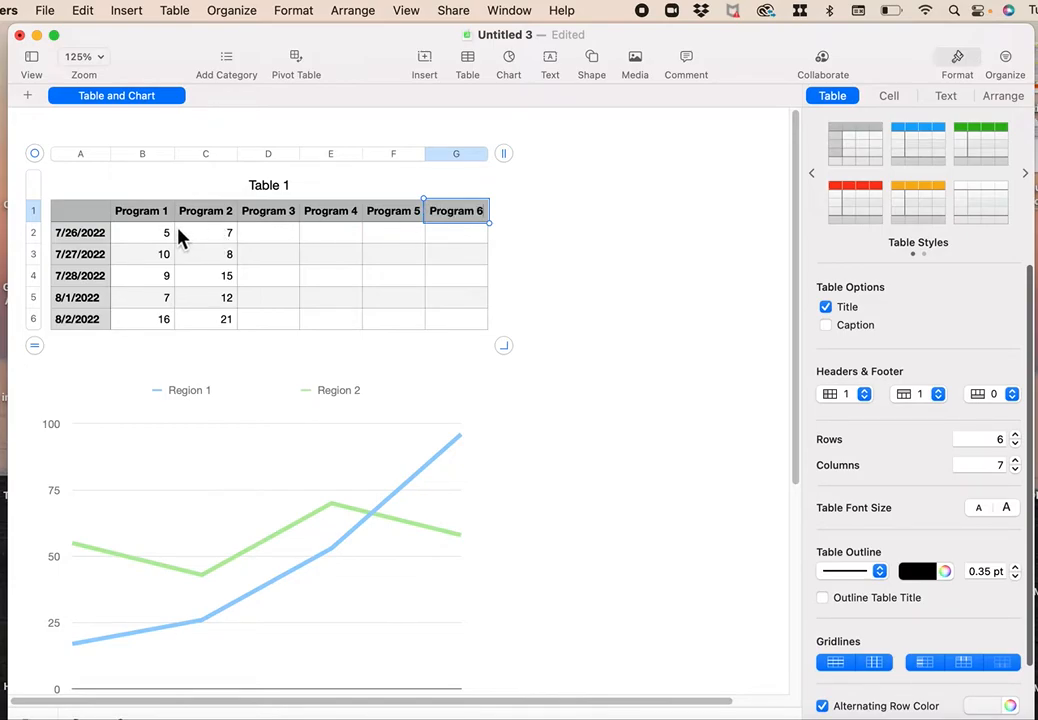
# Fill the Program 3 column from the first date downward with 5, 8, 9, 12 and 18
pyautogui.click(172, 237)
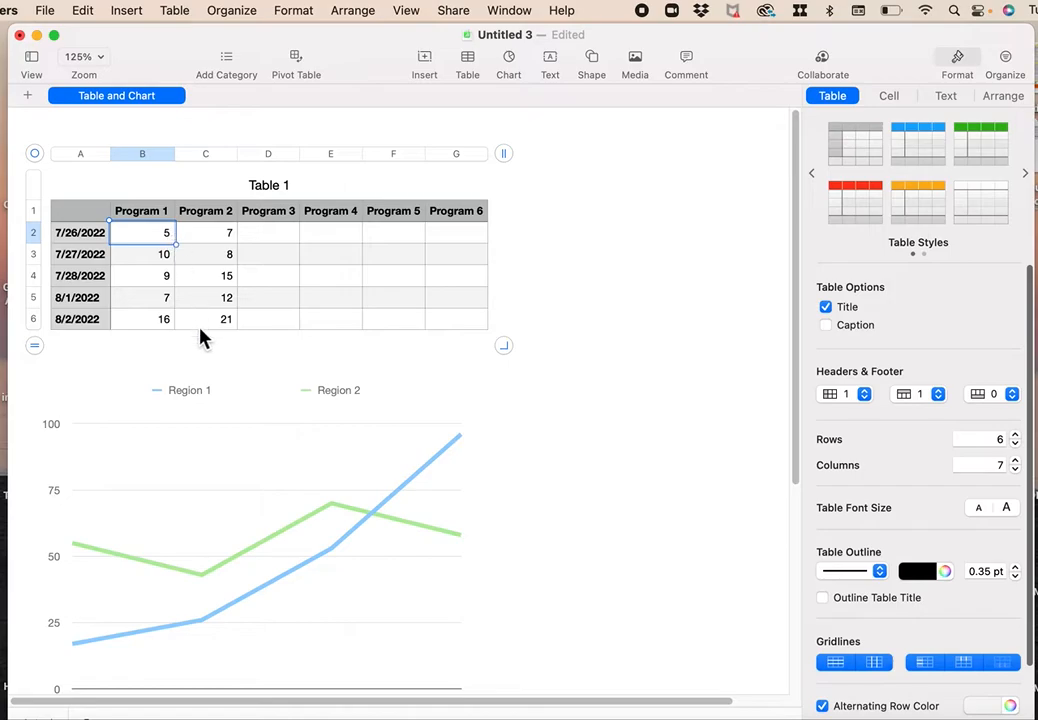
pyautogui.click(283, 246)
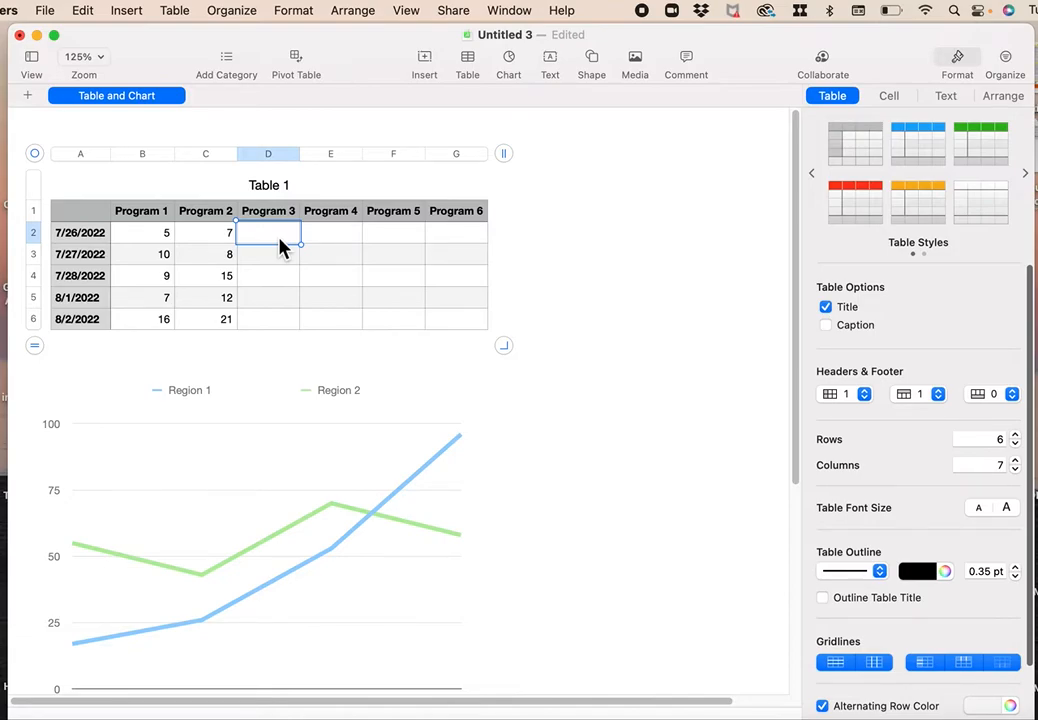
pyautogui.write('5')
pyautogui.press('Return')
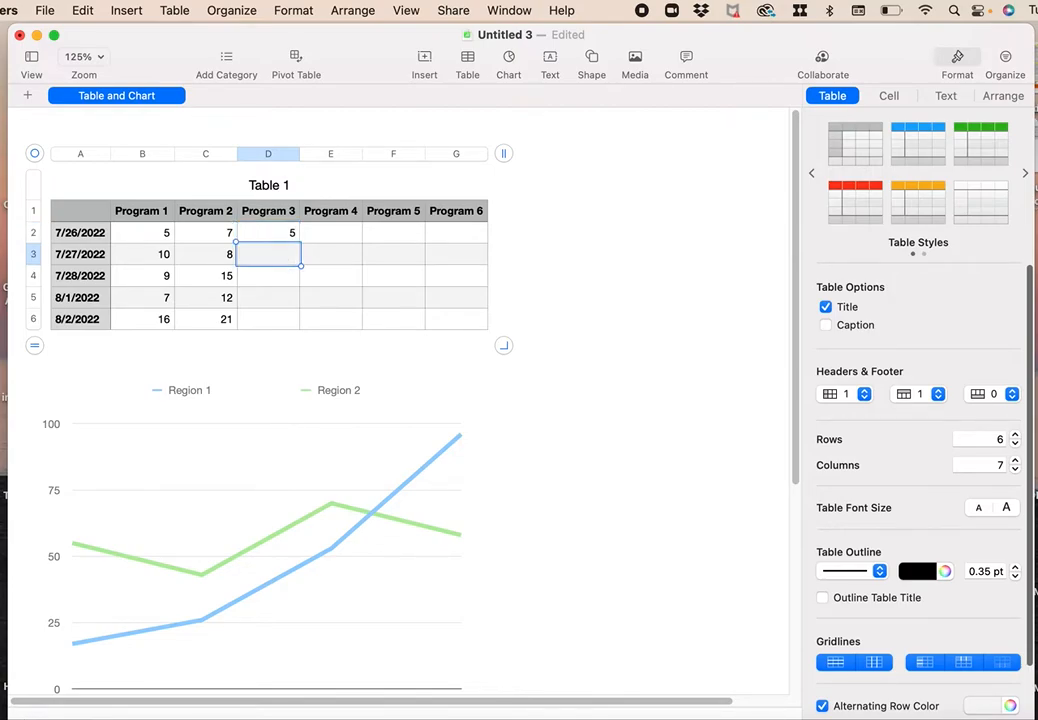
pyautogui.write('8')
pyautogui.press('Return')
pyautogui.write('9')
pyautogui.press('Return')
pyautogui.write('12')
pyautogui.press('Return')
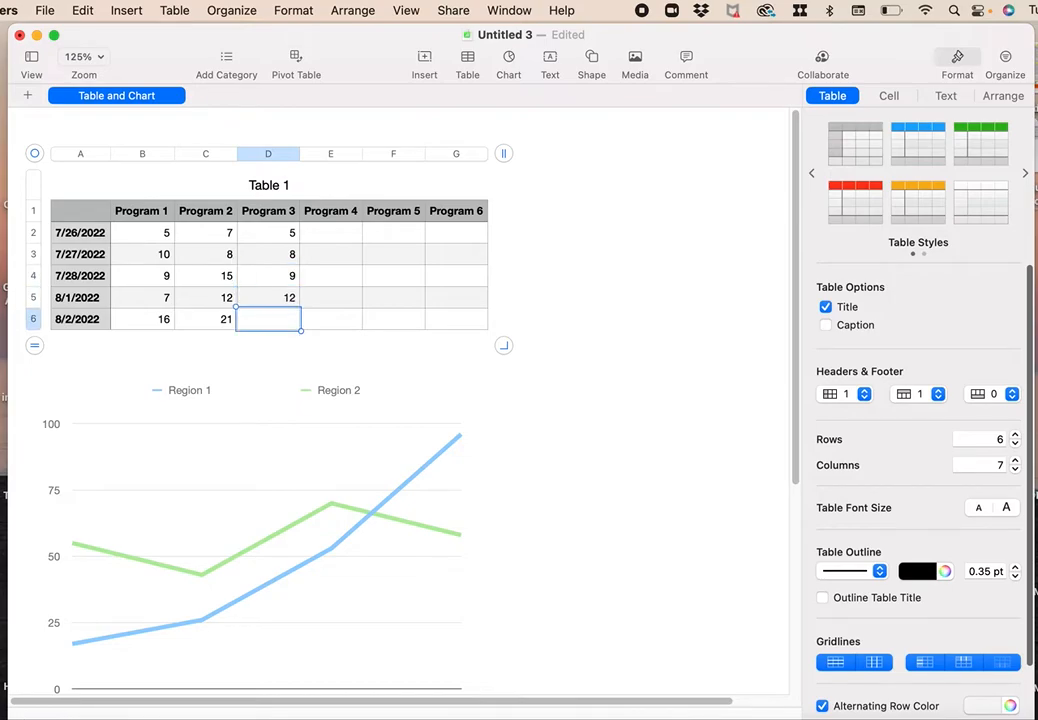
pyautogui.write('18')
pyautogui.press('Return')
# Fill the Program 4 column from the first date downward with 12, 10, 8, 10 and 6
pyautogui.click(346, 238)
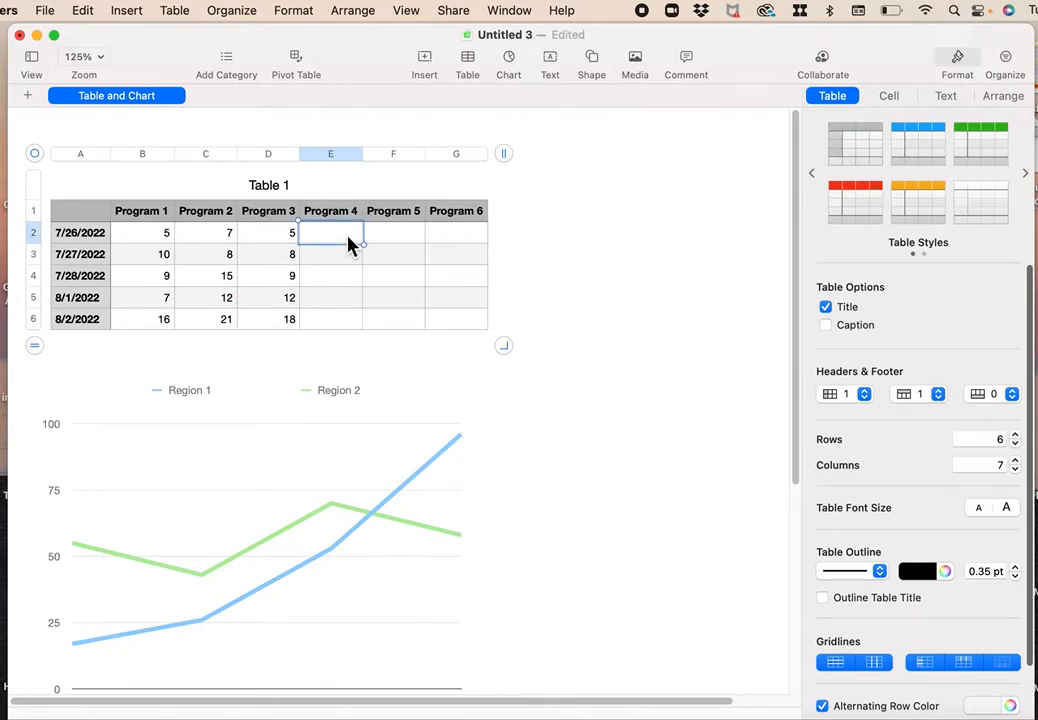
pyautogui.write('12')
pyautogui.press('Return')
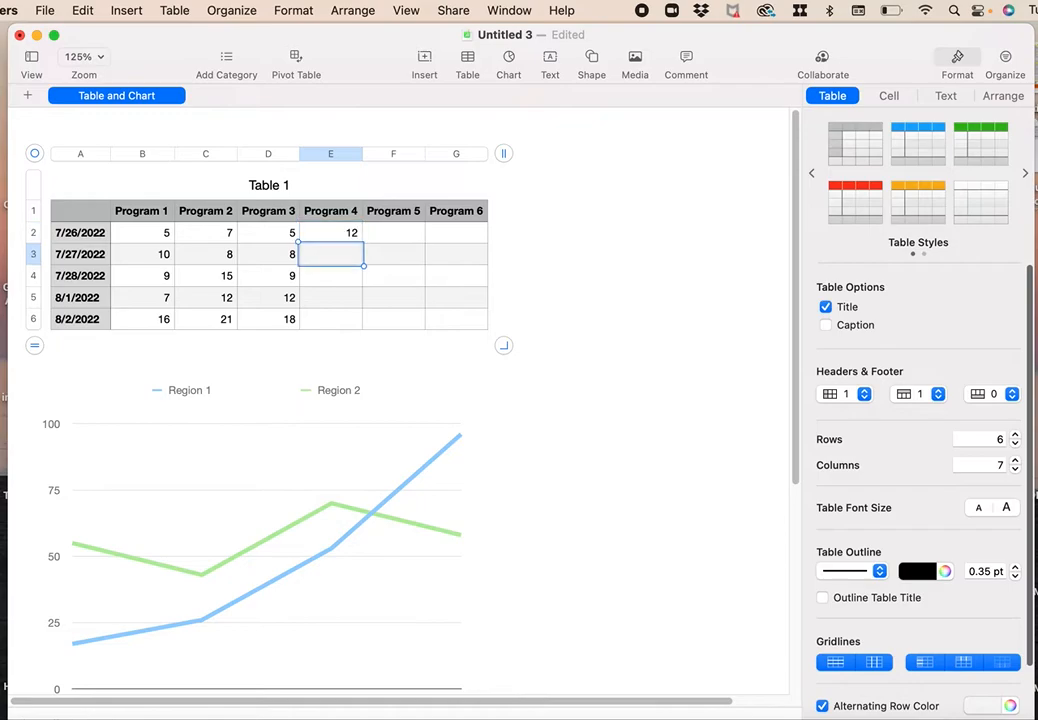
pyautogui.write('10')
pyautogui.press('Return')
pyautogui.write('8')
pyautogui.press('Return')
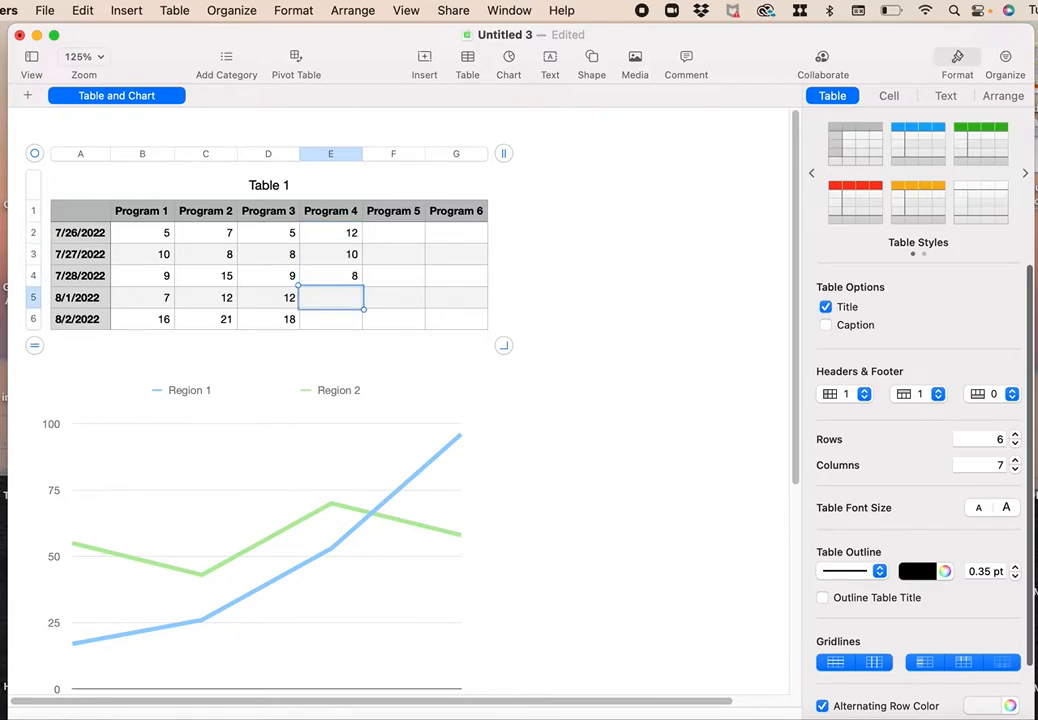
pyautogui.write('10')
pyautogui.press('Return')
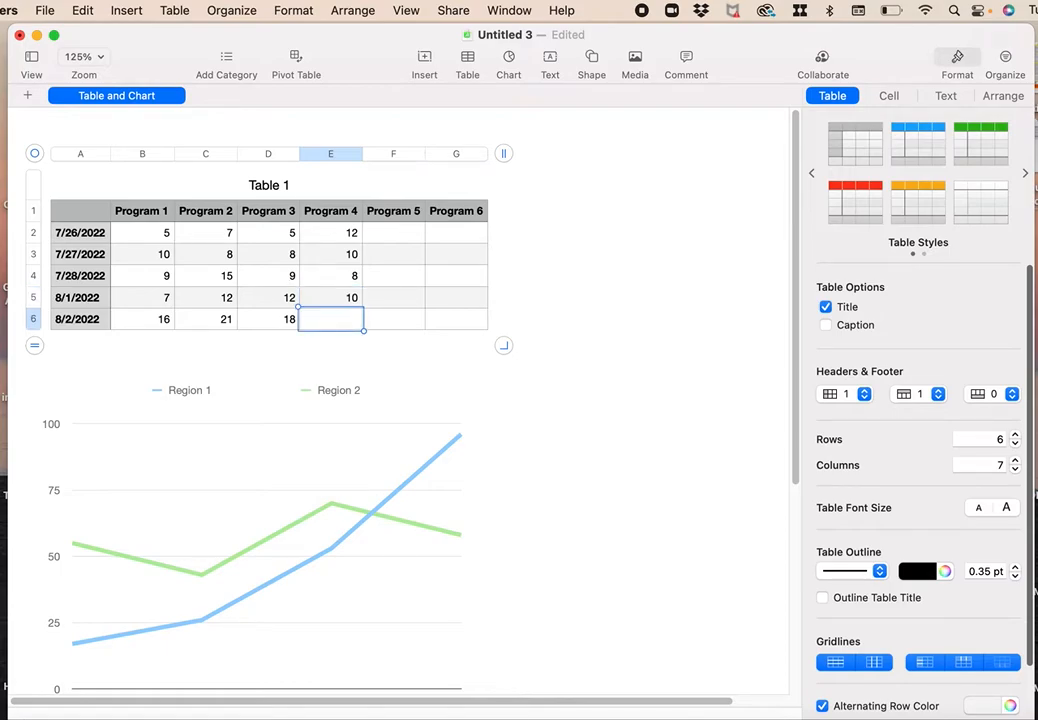
pyautogui.write('6')
# Add the whole Program 1 column as the data for the placeholder line chart below the table
pyautogui.click(346, 460)
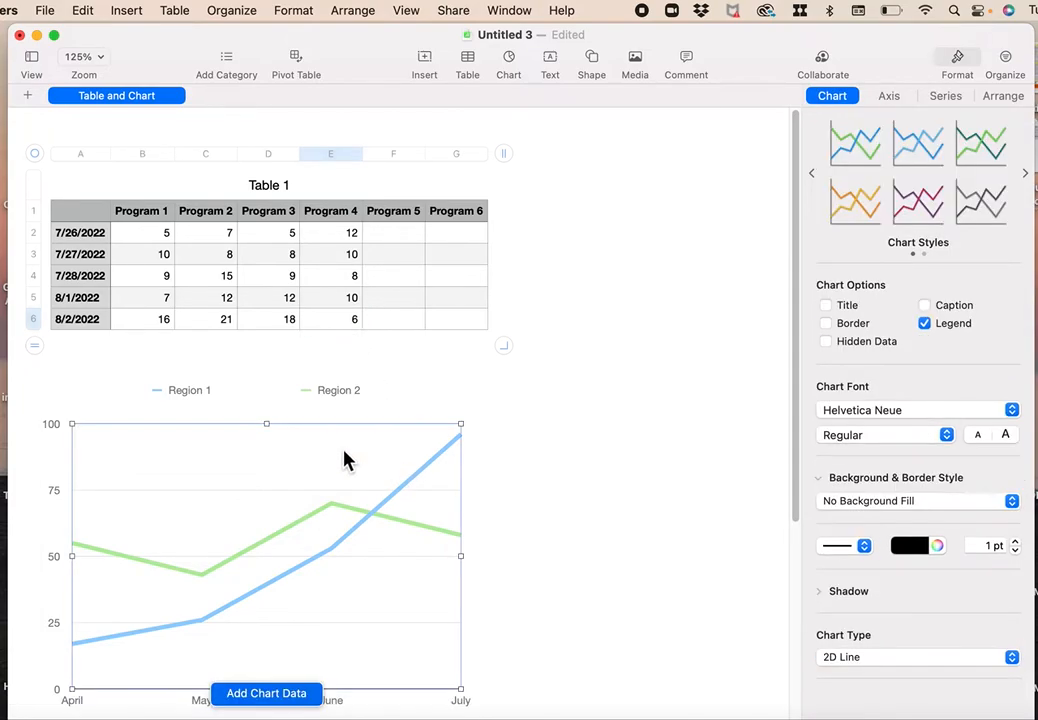
pyautogui.scroll(-3, 345, 461)
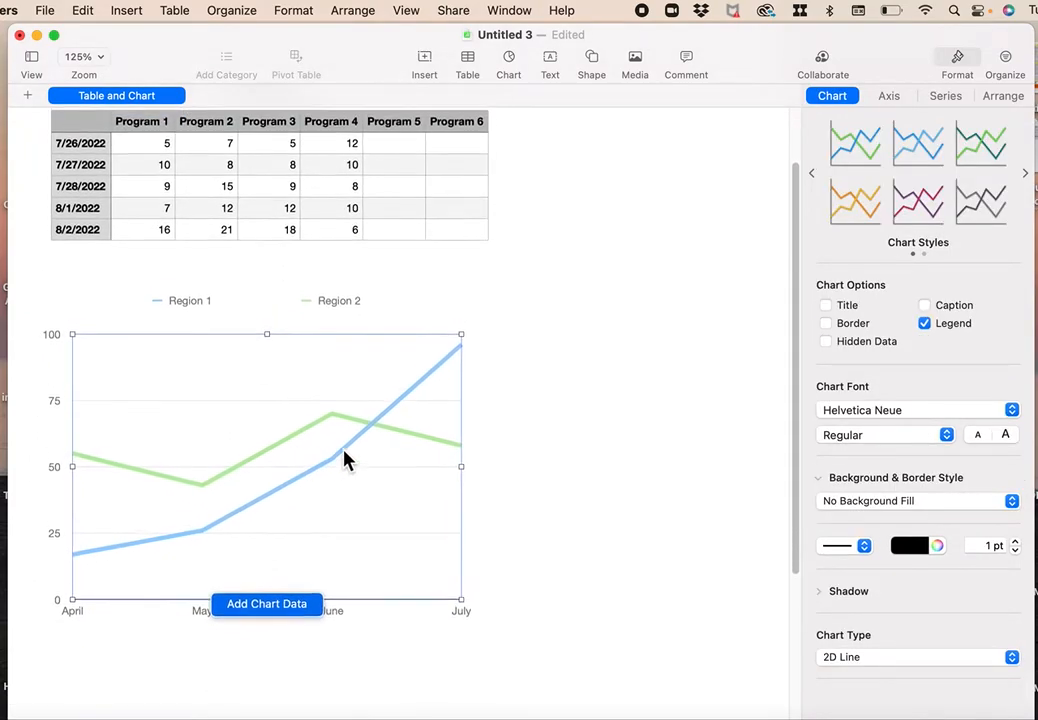
pyautogui.click(267, 605)
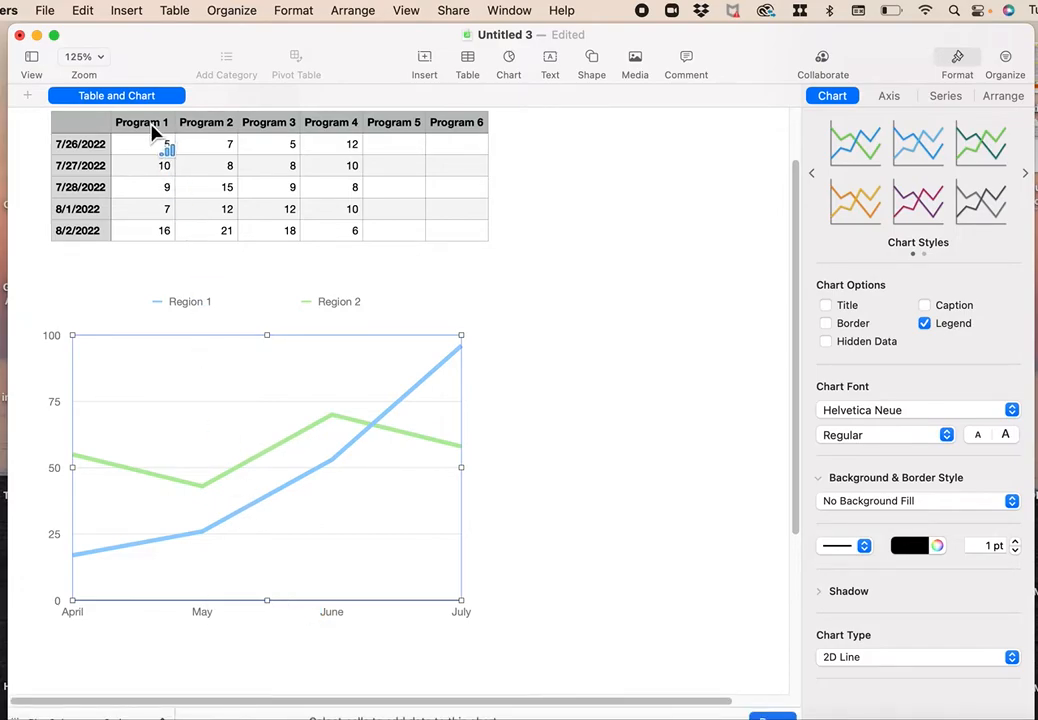
pyautogui.scroll(2, 155, 132)
pyautogui.click(158, 178)
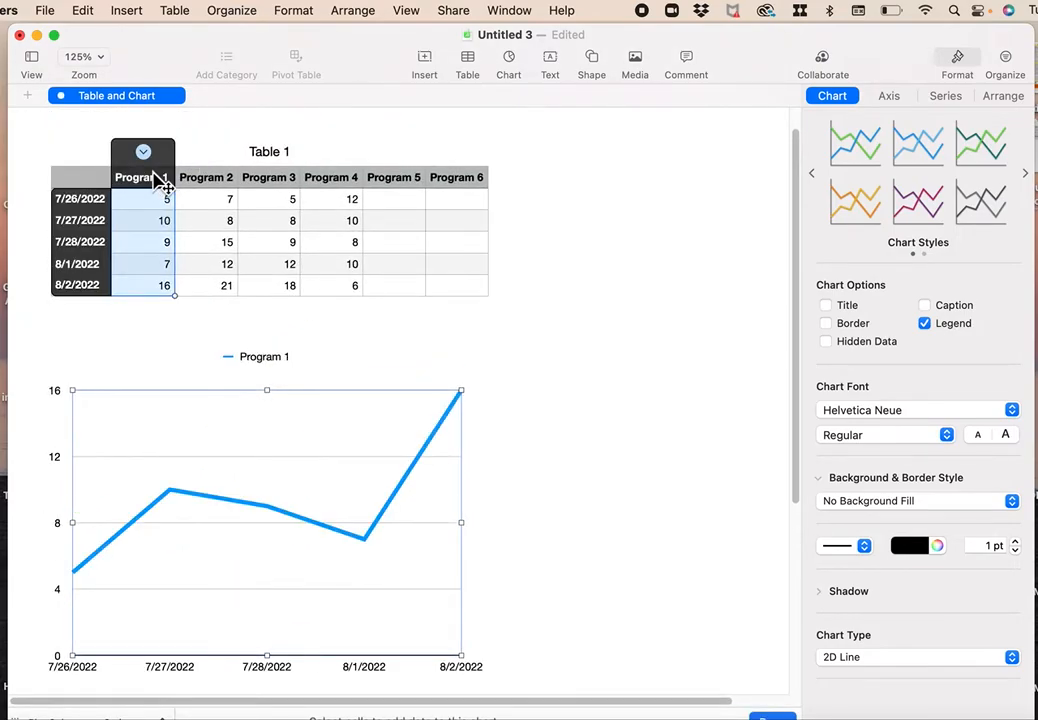
pyautogui.click(248, 359)
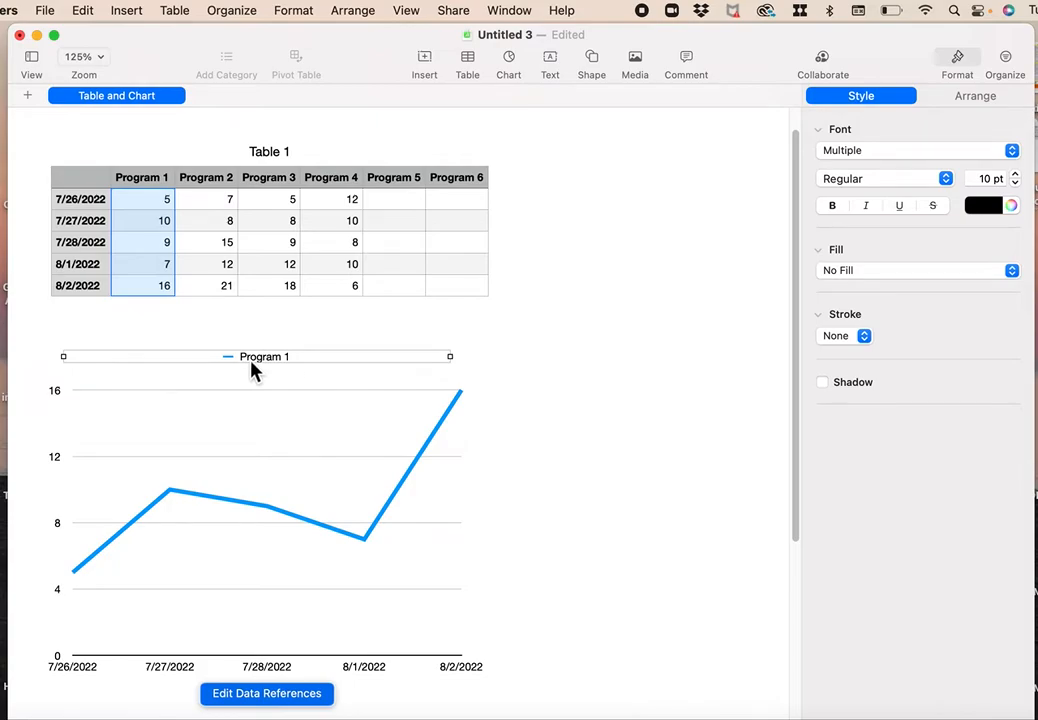
pyautogui.scroll(-1, 328, 372)
pyautogui.click(328, 372)
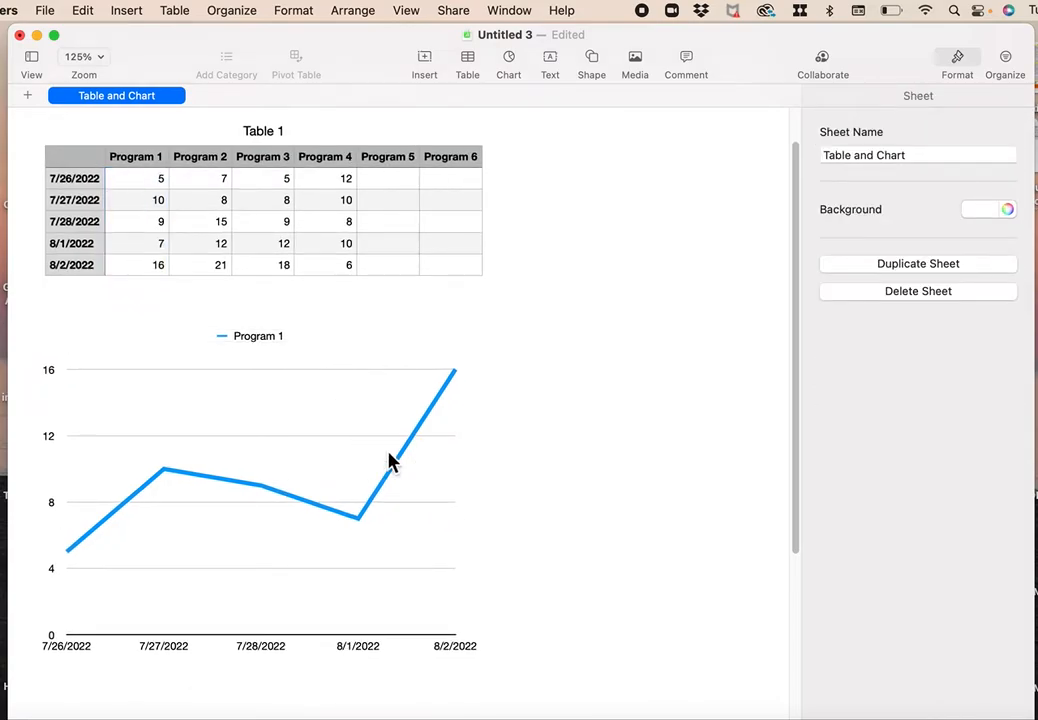
# Set the major gridlines of the Program 1 chart's value axis to None
pyautogui.click(389, 458)
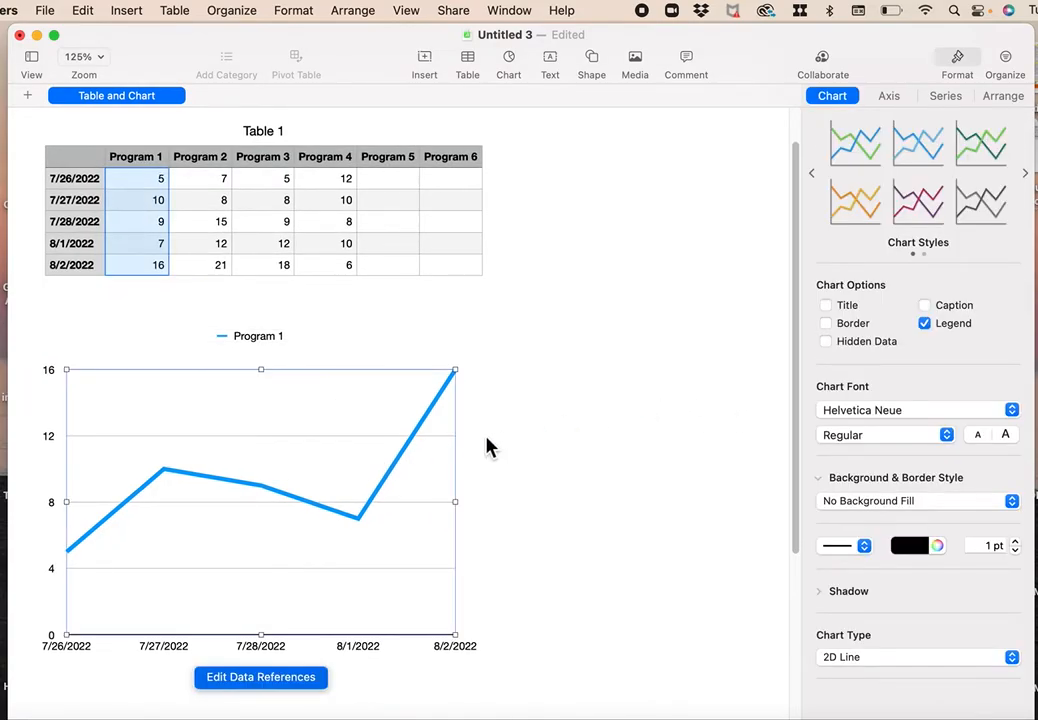
pyautogui.scroll(-2, 488, 447)
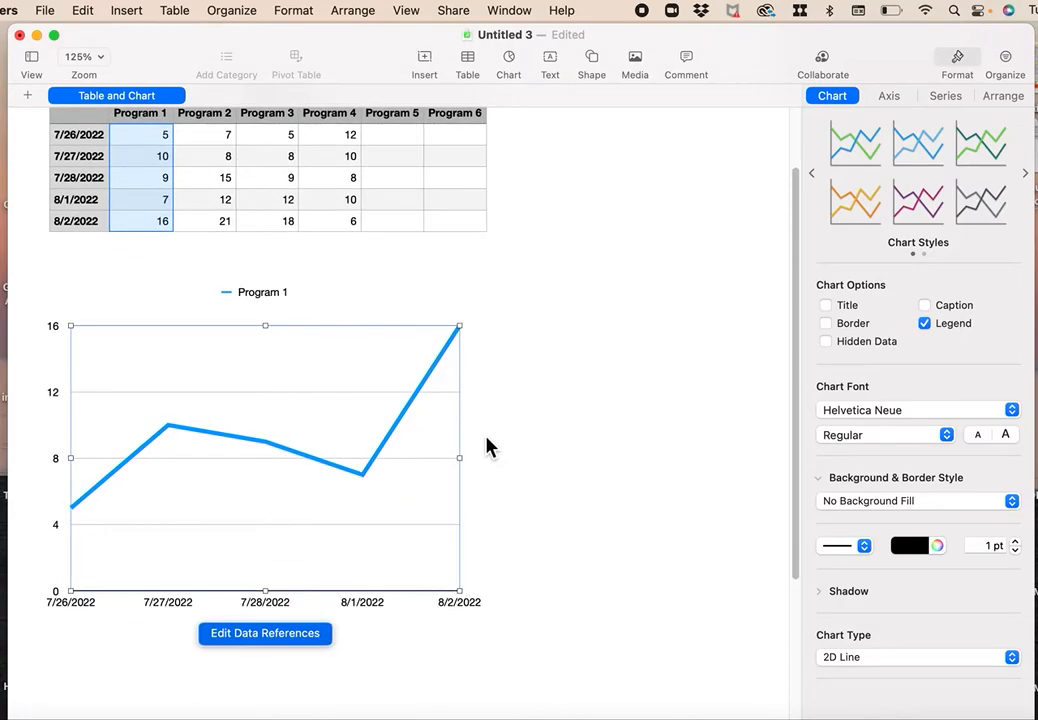
pyautogui.click(893, 98)
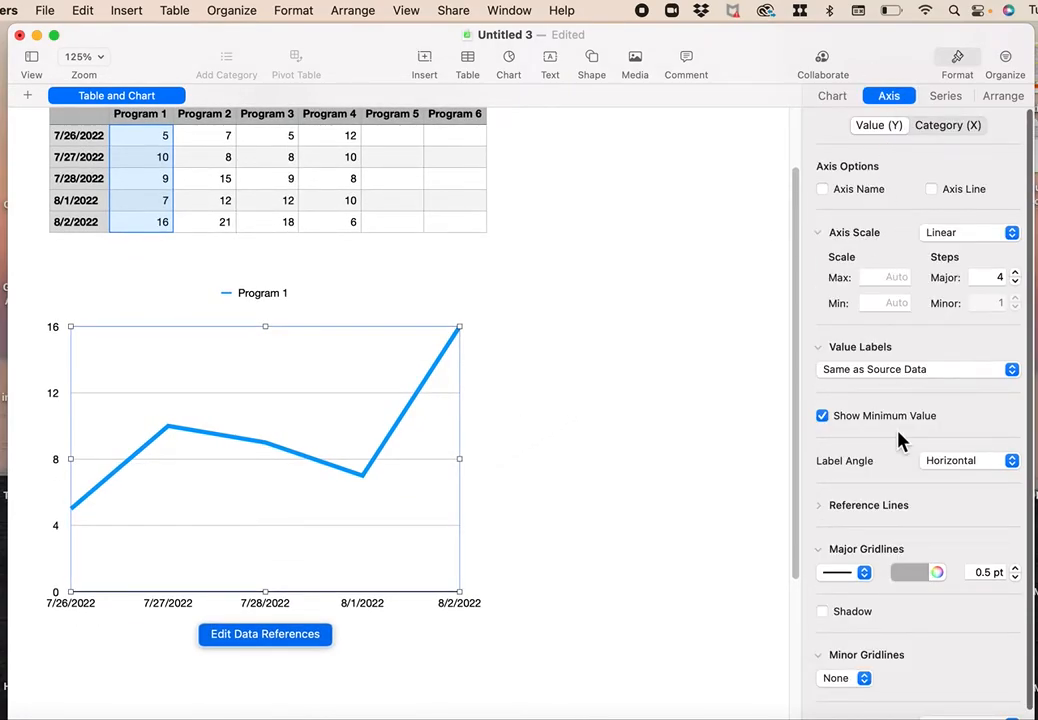
pyautogui.click(863, 578)
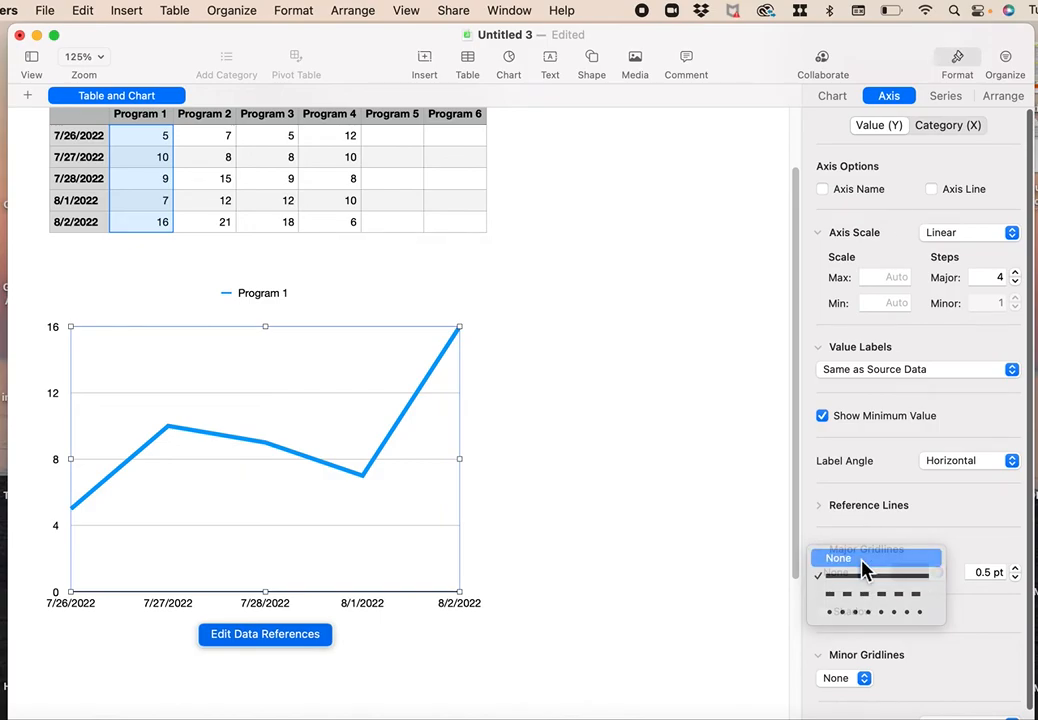
pyautogui.click(863, 563)
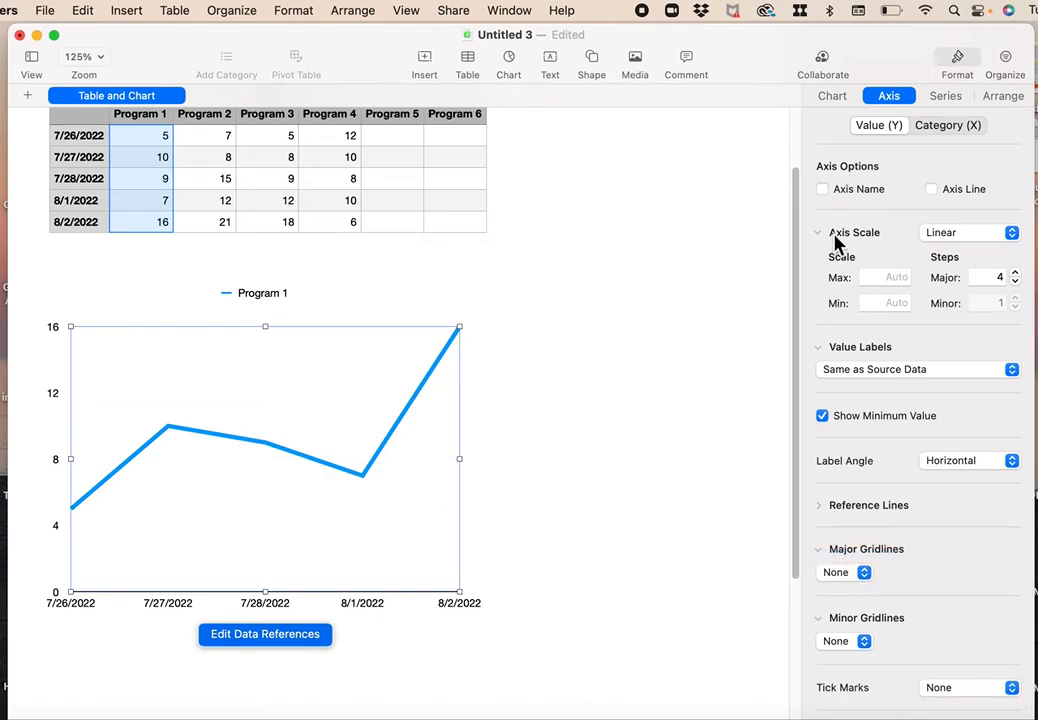
# Show the axis name and axis line for the Program 1 chart's value axis, and the axis name for its category axis
pyautogui.click(823, 190)
pyautogui.click(938, 199)
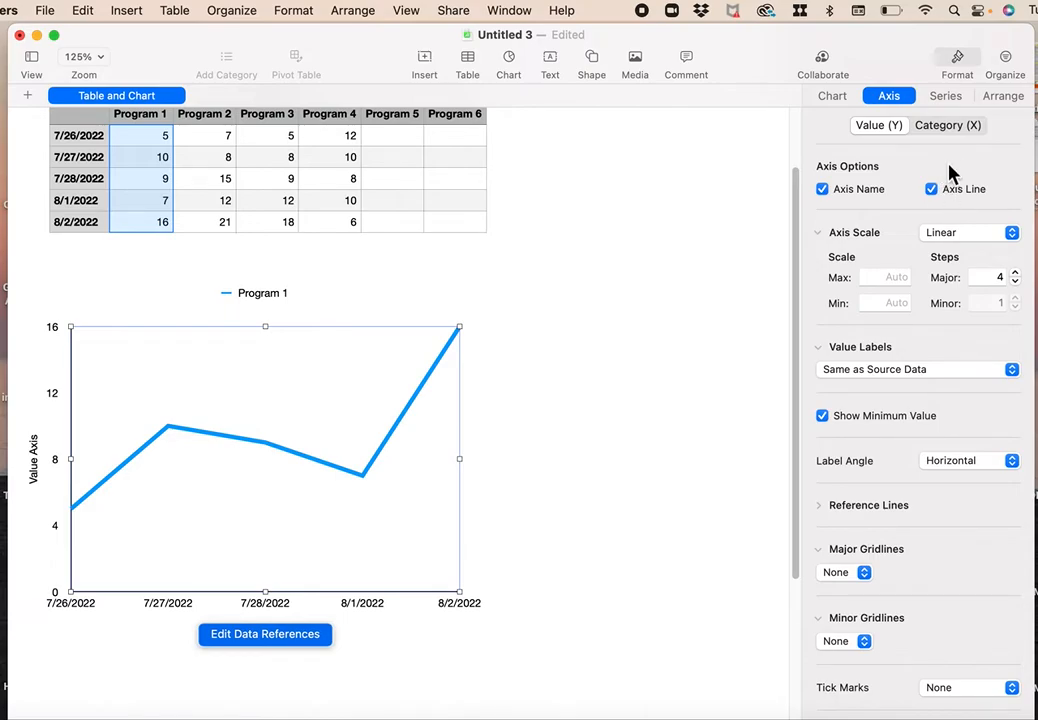
pyautogui.click(955, 130)
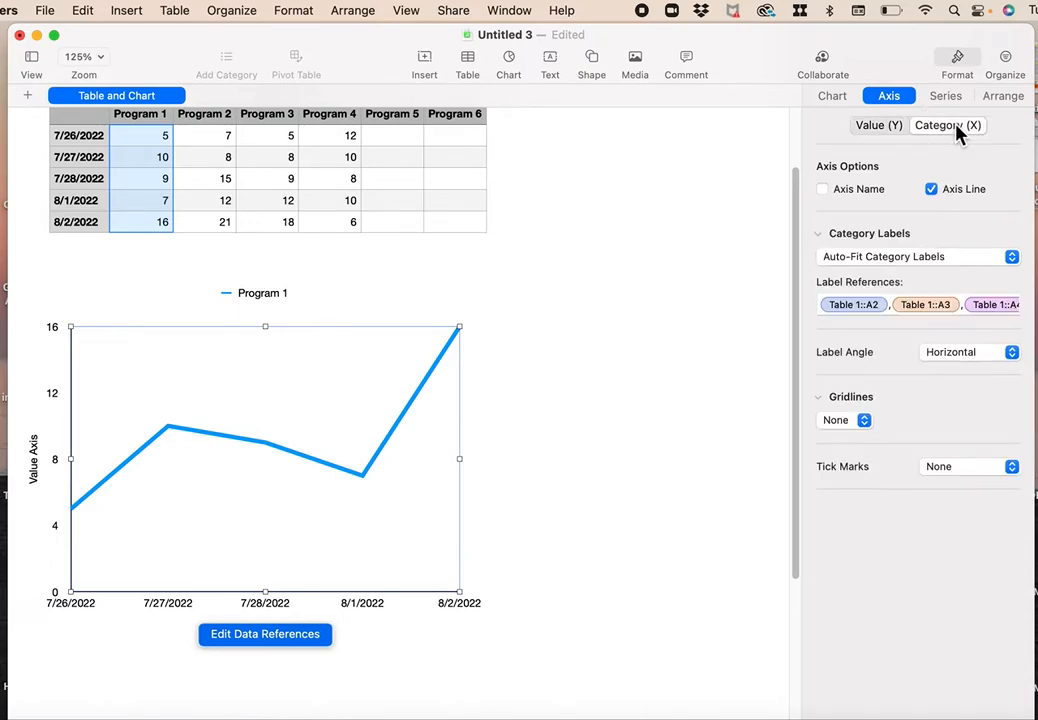
pyautogui.click(823, 190)
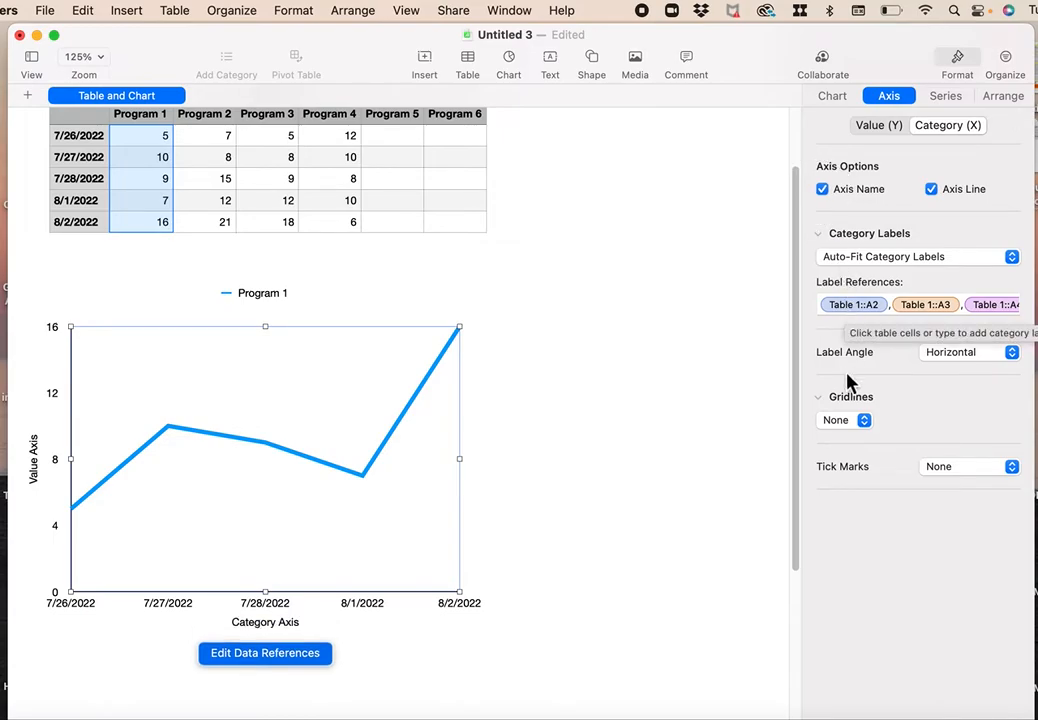
pyautogui.click(565, 469)
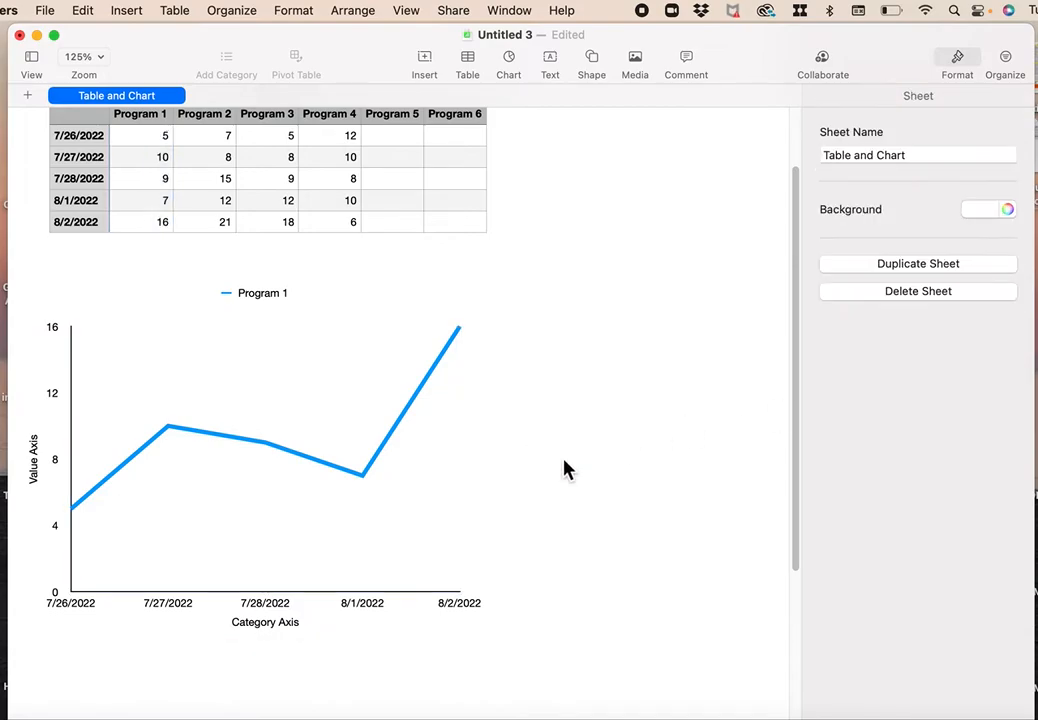
# Retitle the Program 1 chart's value axis as Frequency and its category axis as Date
pyautogui.scroll(-2, 565, 469)
pyautogui.click(36, 426)
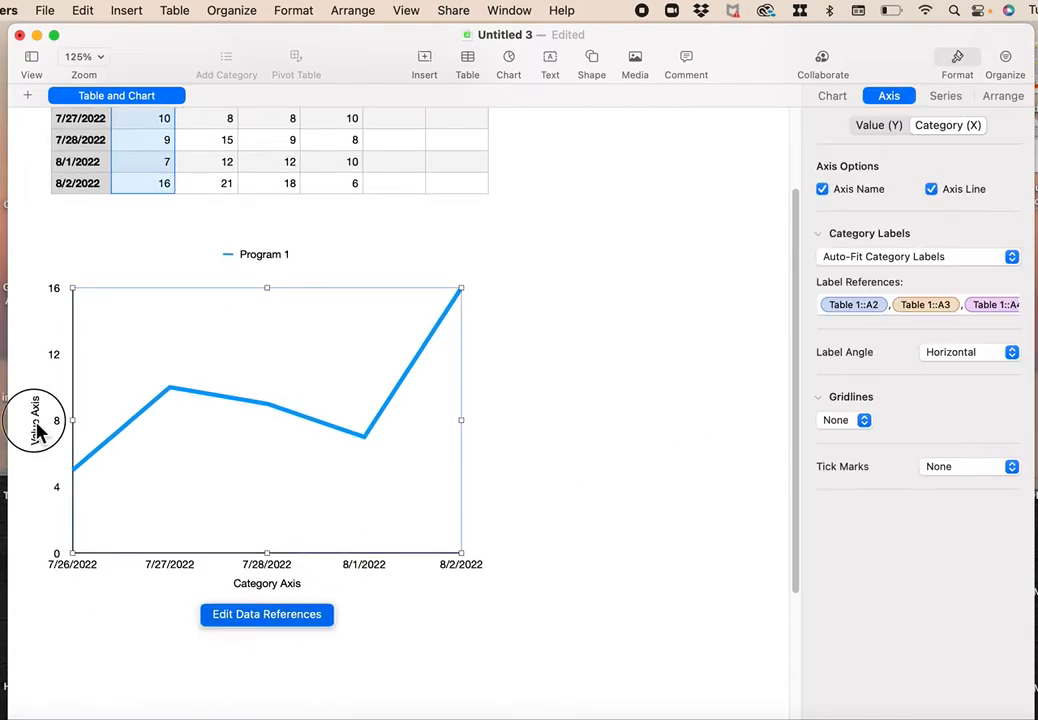
pyautogui.click(36, 428)
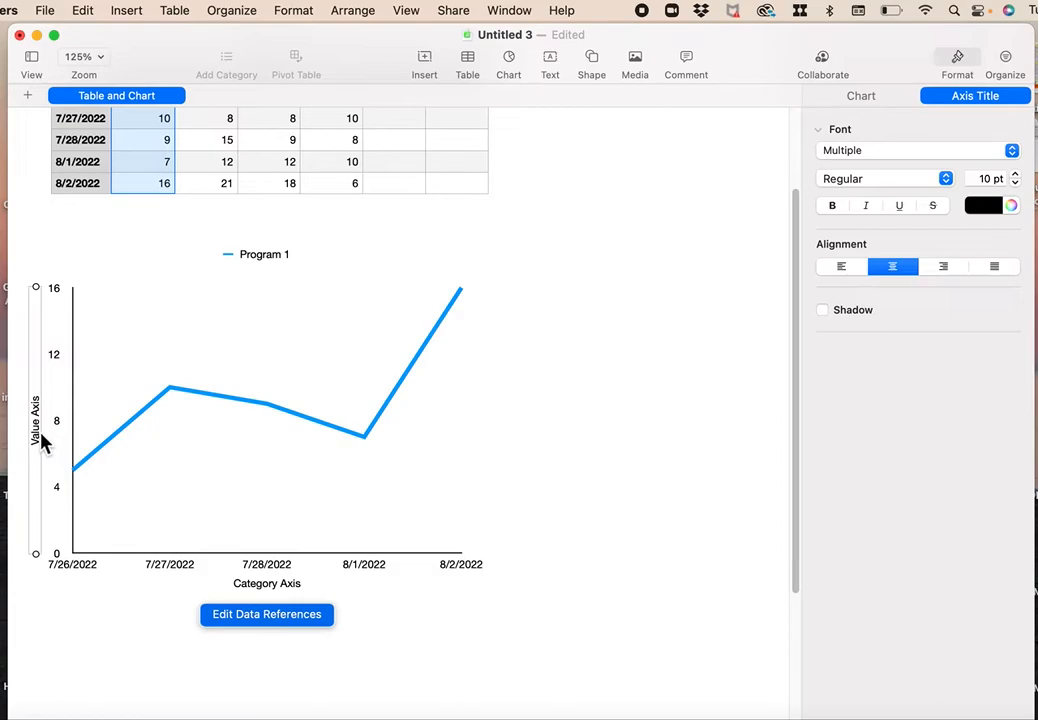
pyautogui.doubleClick(40, 440)
pyautogui.write('Frequency')
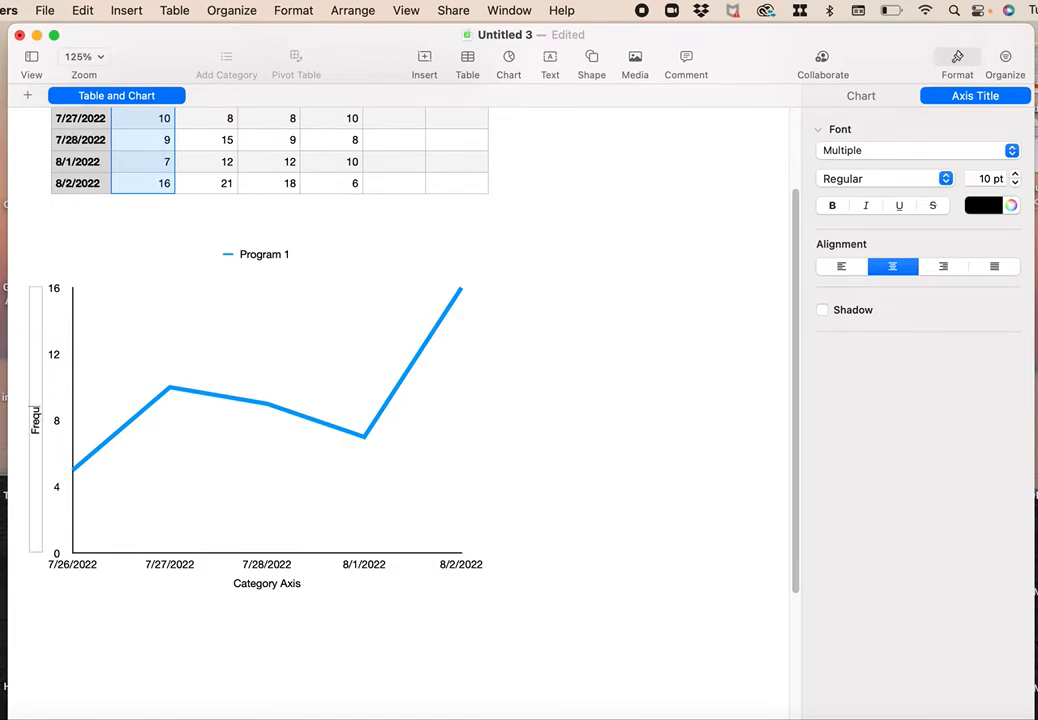
pyautogui.tripleClick(258, 588)
pyautogui.write('Date')
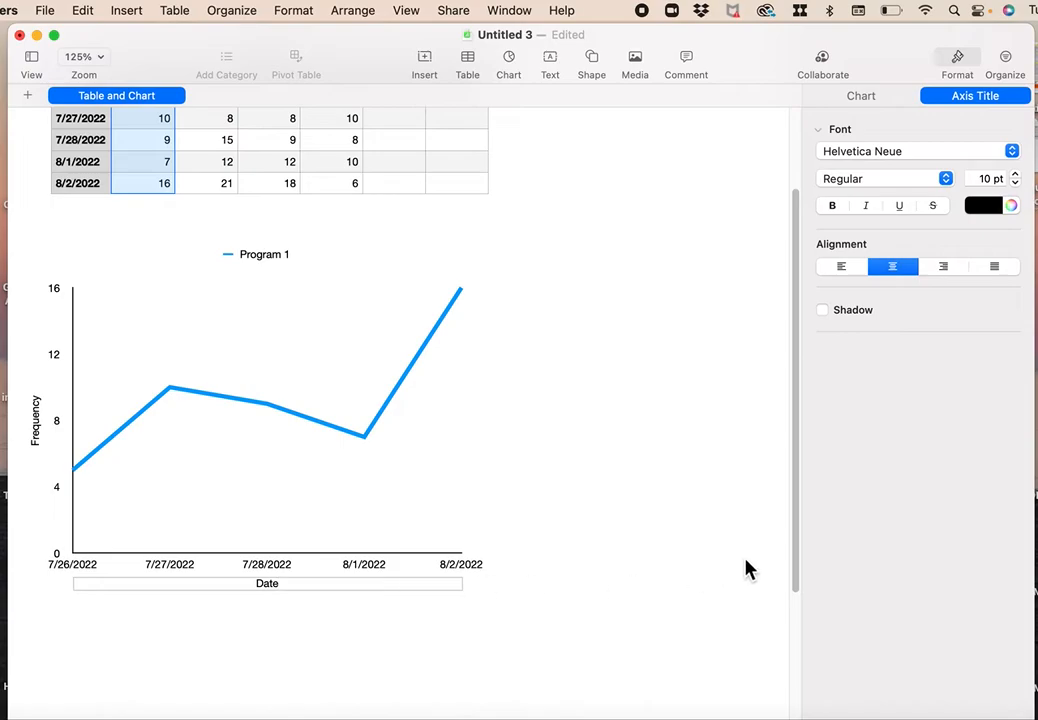
pyautogui.click(648, 556)
# Insert a second 2D line chart on the same sheet
pyautogui.scroll(3, 645, 556)
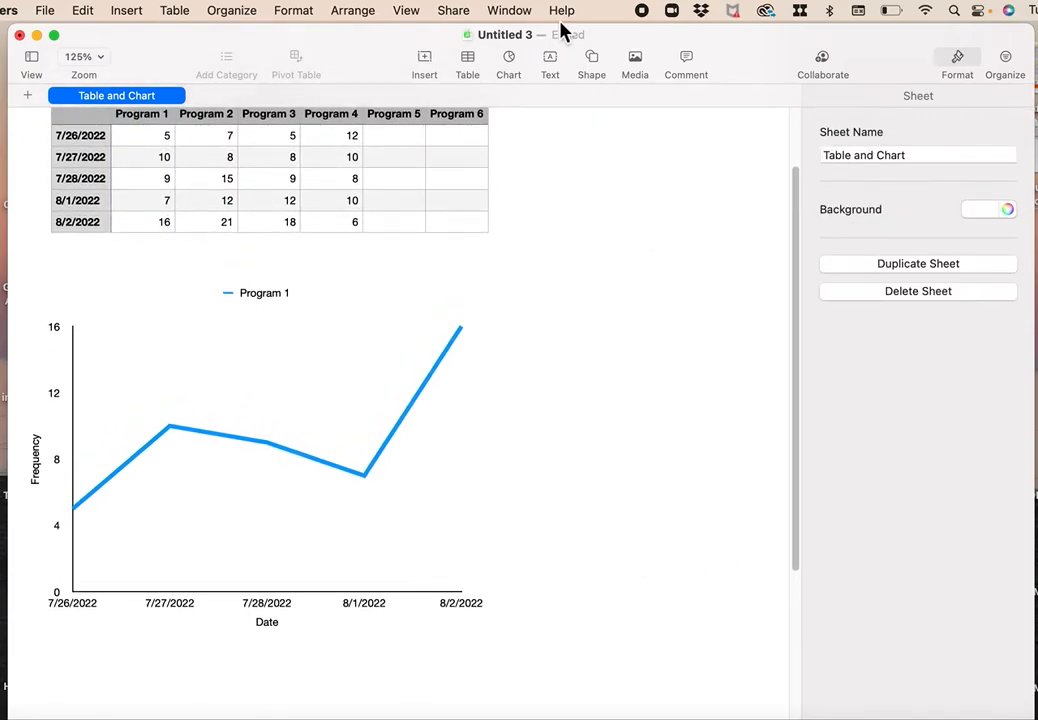
pyautogui.click(514, 62)
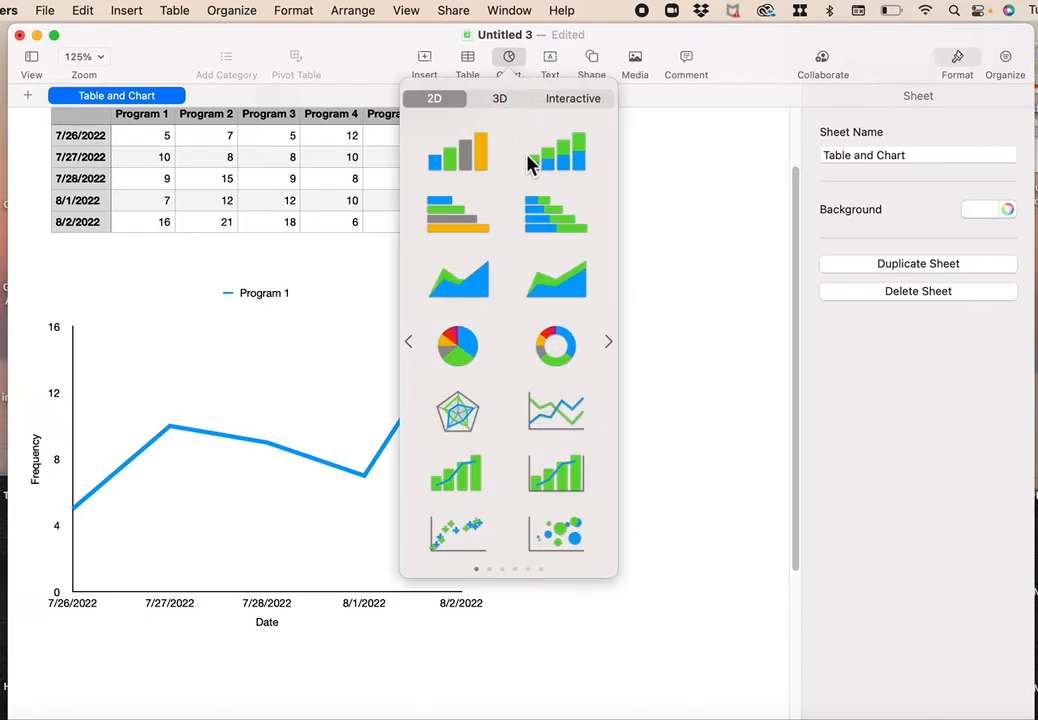
pyautogui.click(562, 411)
pyautogui.scroll(5, 562, 411)
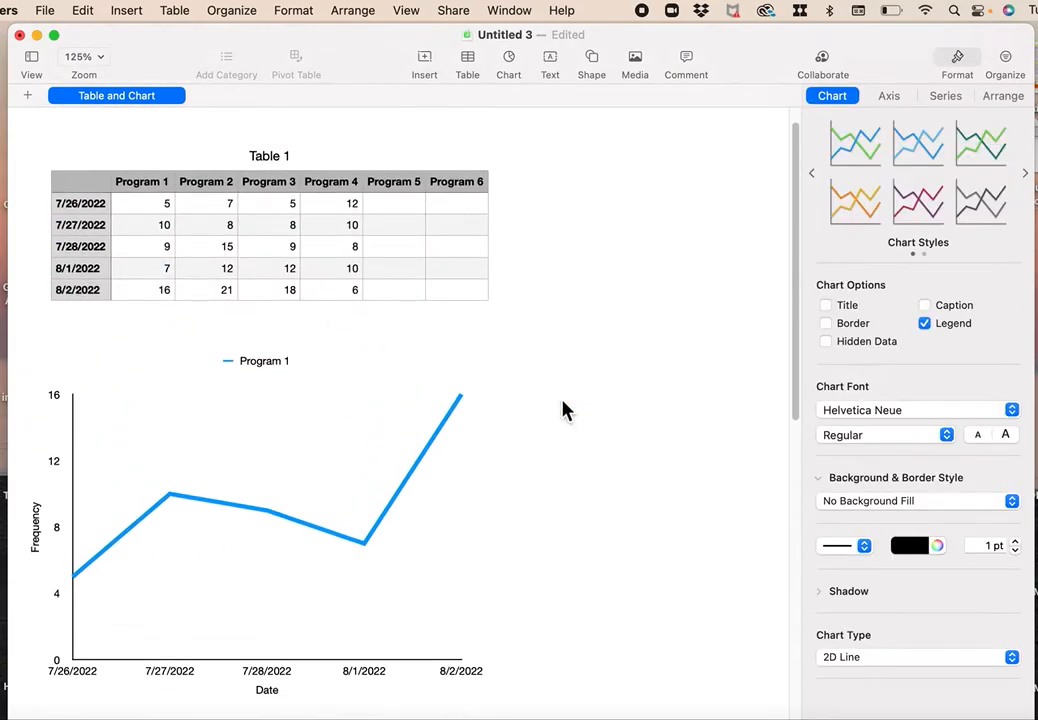
# Add the whole Program 2 column as the data for the new line chart
pyautogui.scroll(-10, 258, 236)
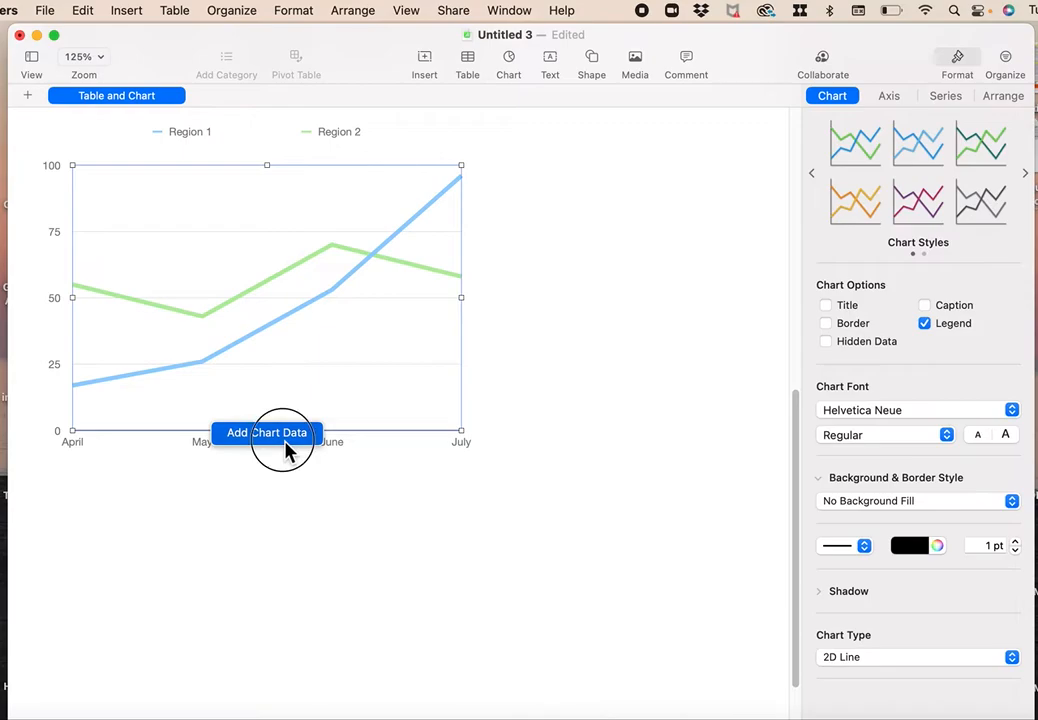
pyautogui.click(286, 450)
pyautogui.scroll(10, 285, 447)
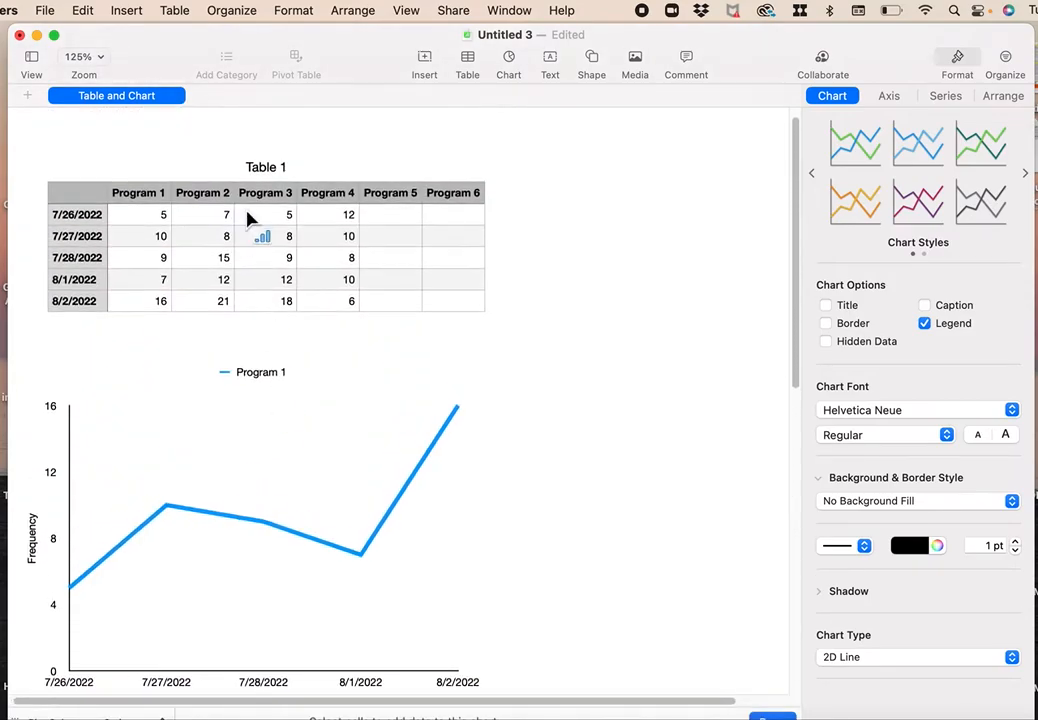
pyautogui.click(218, 193)
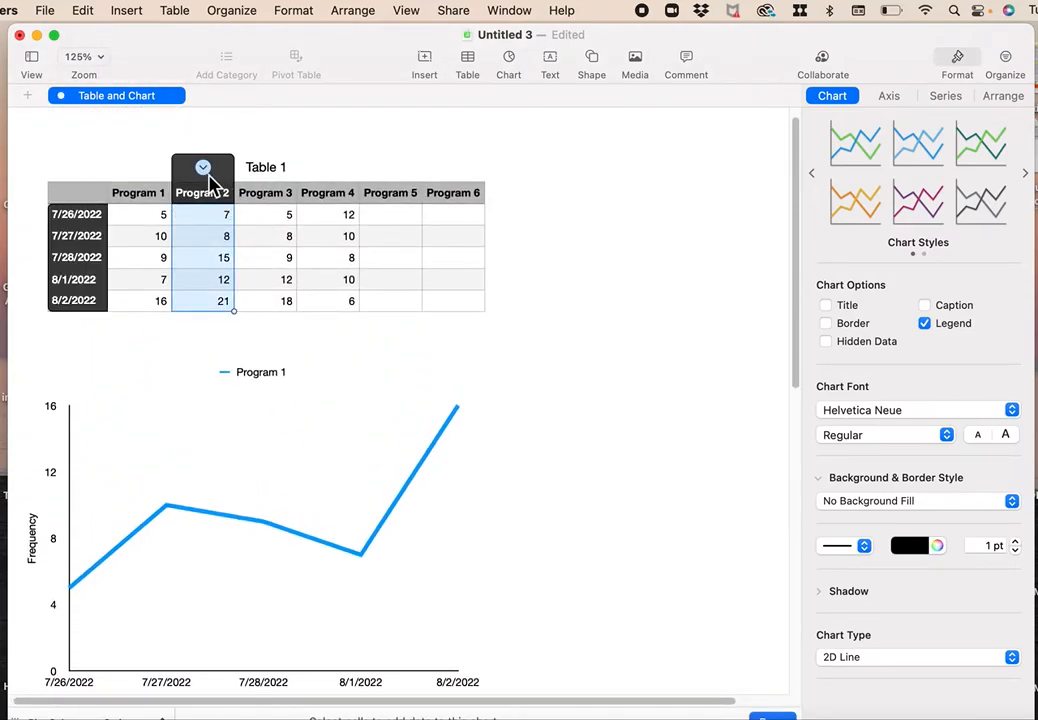
pyautogui.click(204, 169)
pyautogui.press('Escape')
pyautogui.scroll(-10, 278, 428)
pyautogui.scroll(-5, 277, 429)
pyautogui.scroll(8, 277, 429)
# Show both axis names and the value axis line on the Program 2 chart, and set its major gridlines to None
pyautogui.click(278, 430)
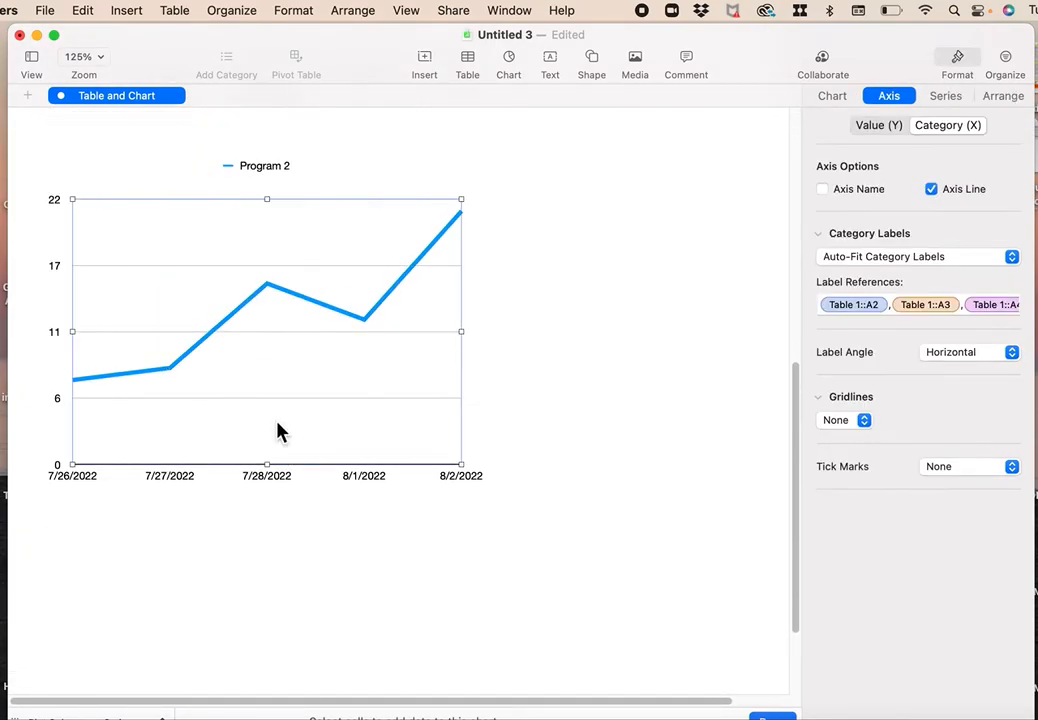
pyautogui.click(824, 191)
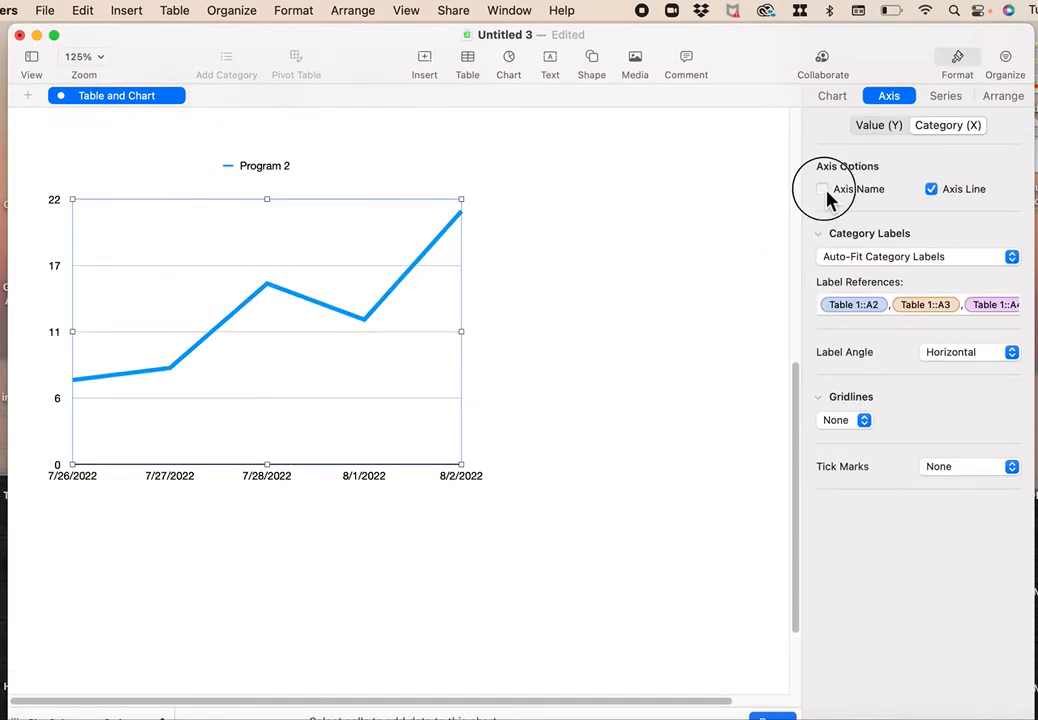
pyautogui.click(879, 126)
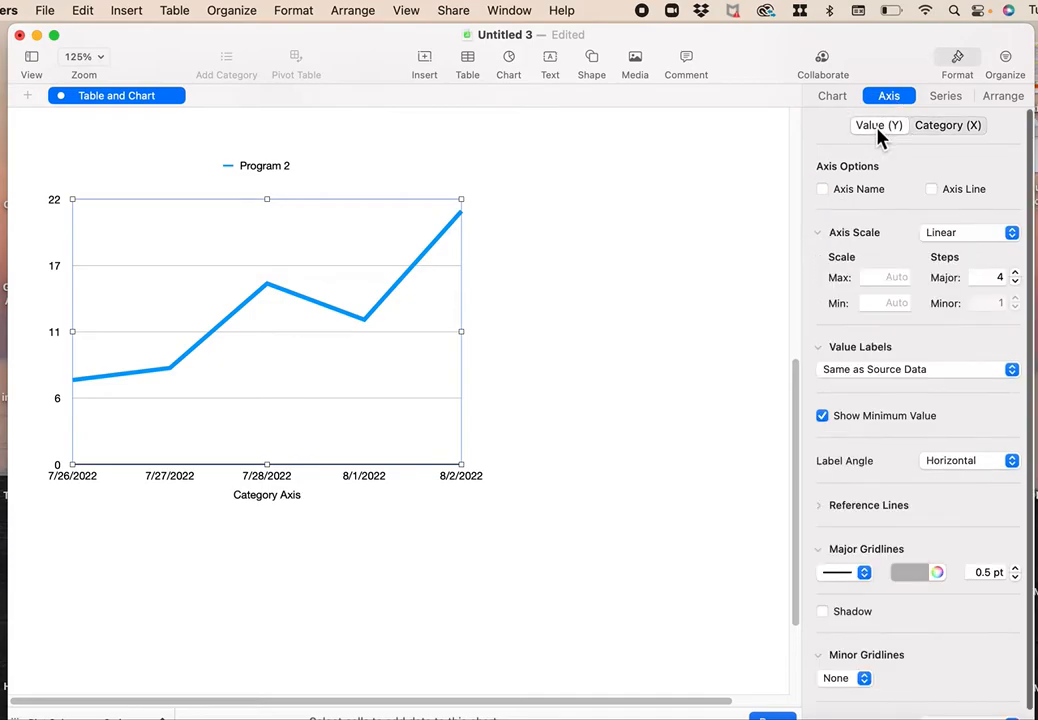
pyautogui.click(865, 573)
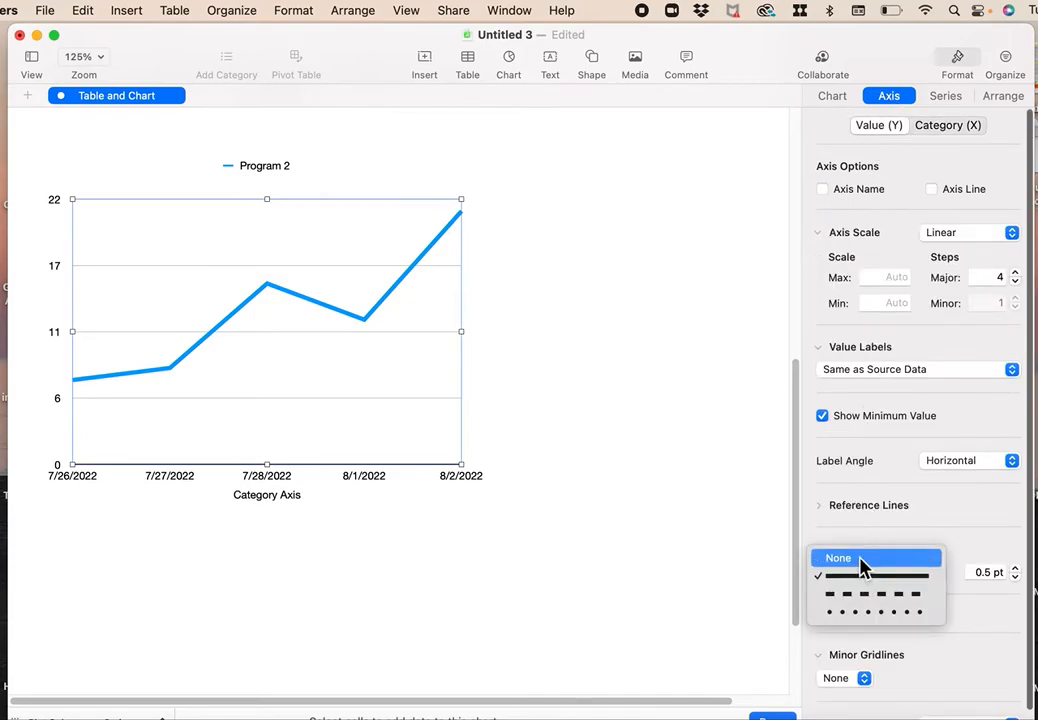
pyautogui.click(864, 561)
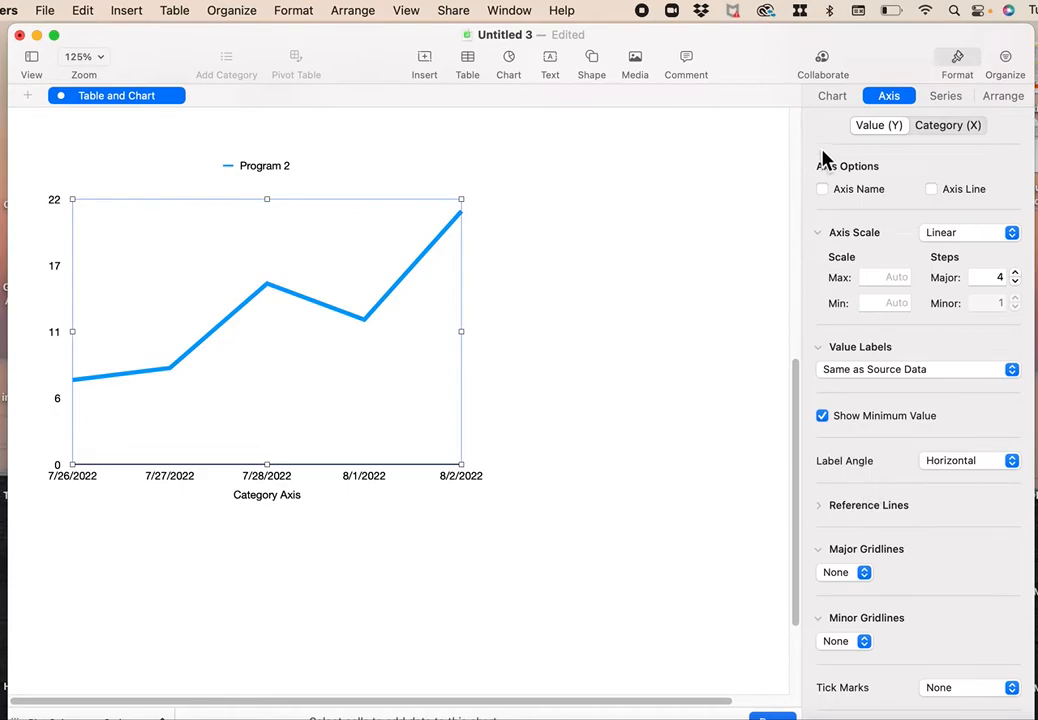
pyautogui.click(822, 189)
pyautogui.click(933, 193)
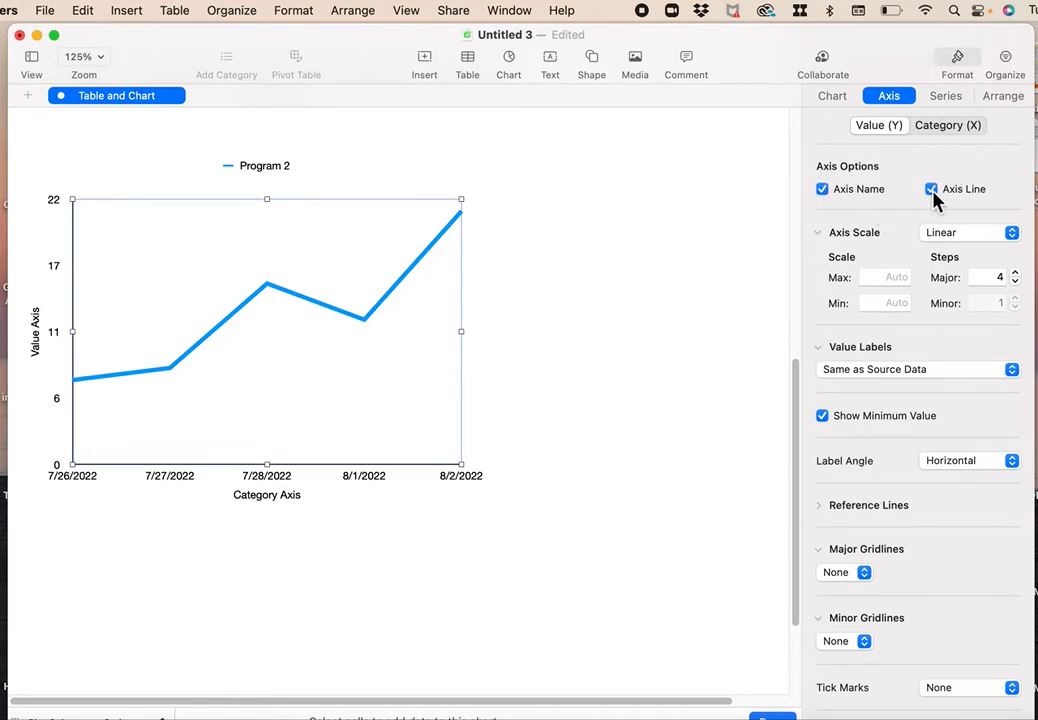
# Retitle the Program 2 chart's value axis as Frequency and its category axis as Date
pyautogui.click(35, 341)
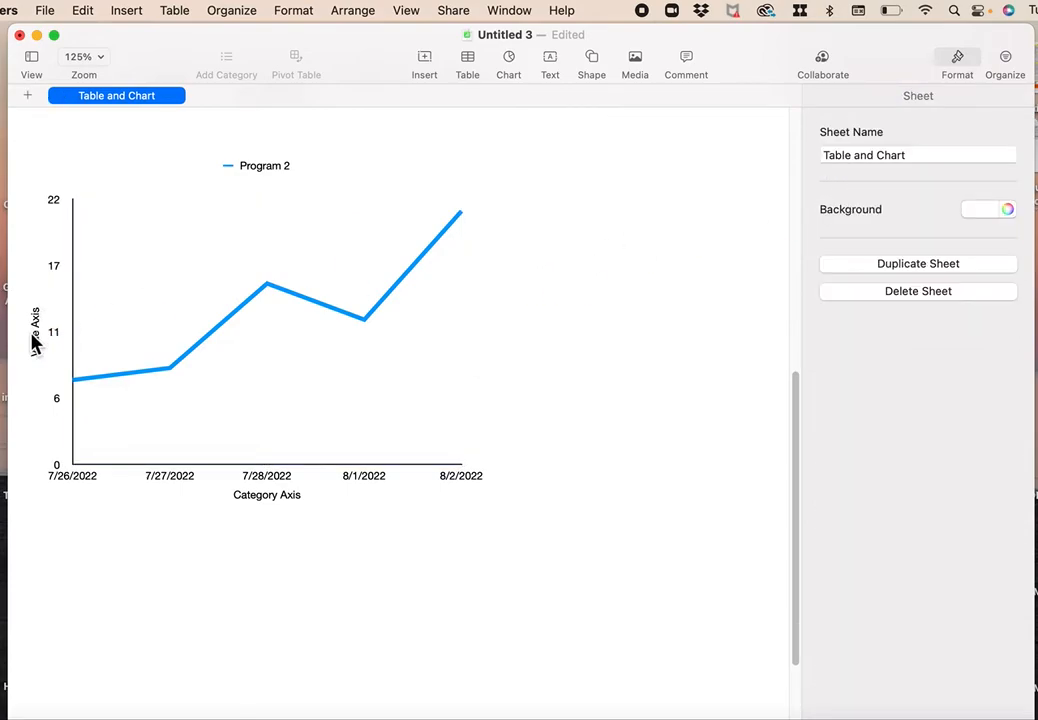
pyautogui.click(36, 342)
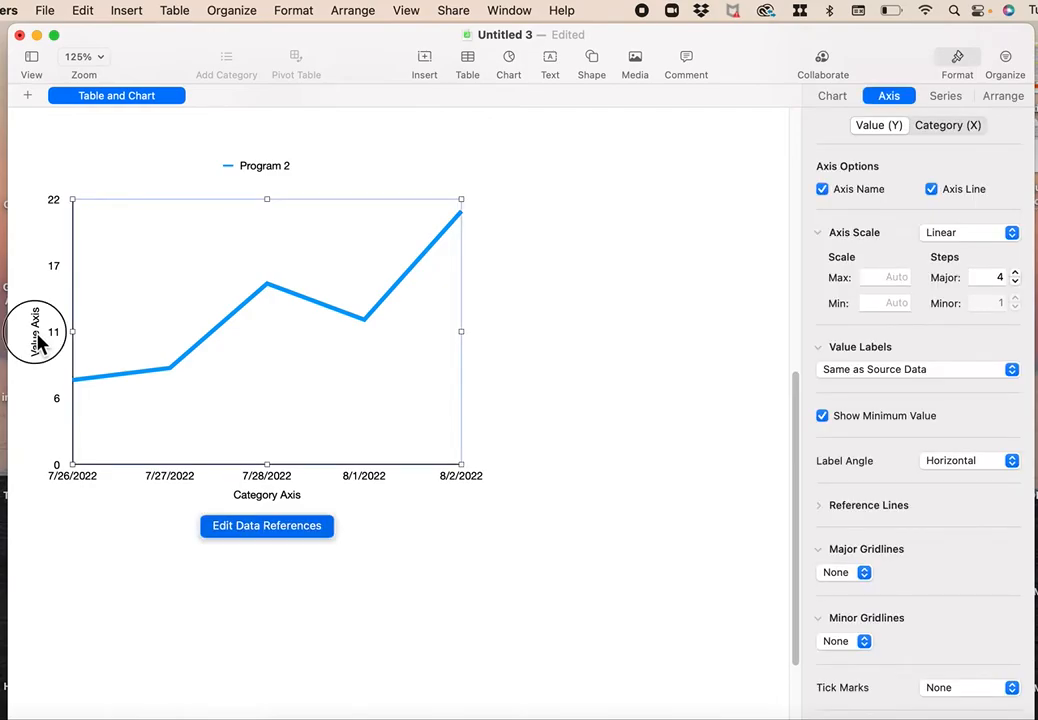
pyautogui.click(36, 340)
pyautogui.write('Frequency')
pyautogui.click(249, 503)
pyautogui.click(249, 503)
pyautogui.write('Date')
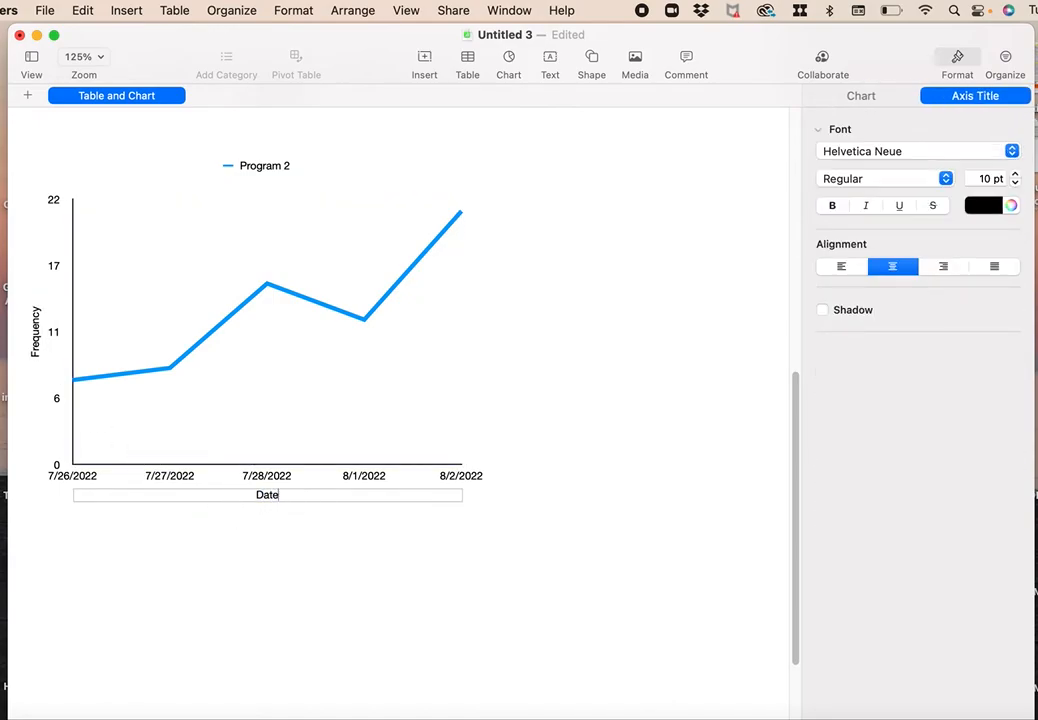
# Insert a third 2D line chart below the Program 2 chart
pyautogui.scroll(5, 476, 500)
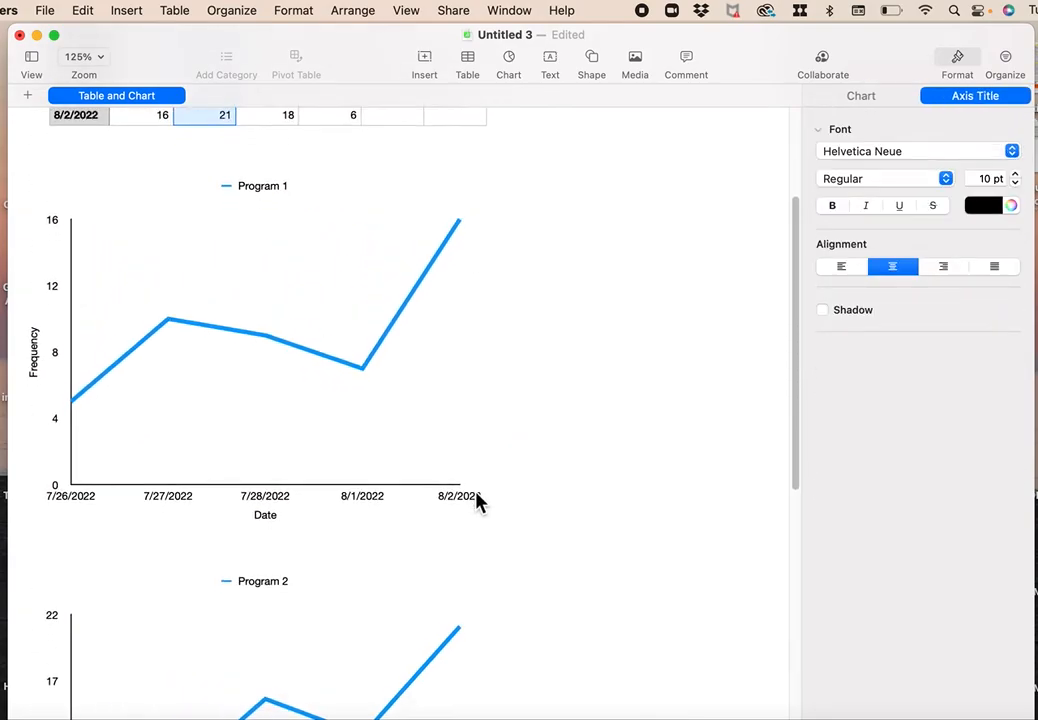
pyautogui.scroll(-5, 476, 498)
pyautogui.click(507, 76)
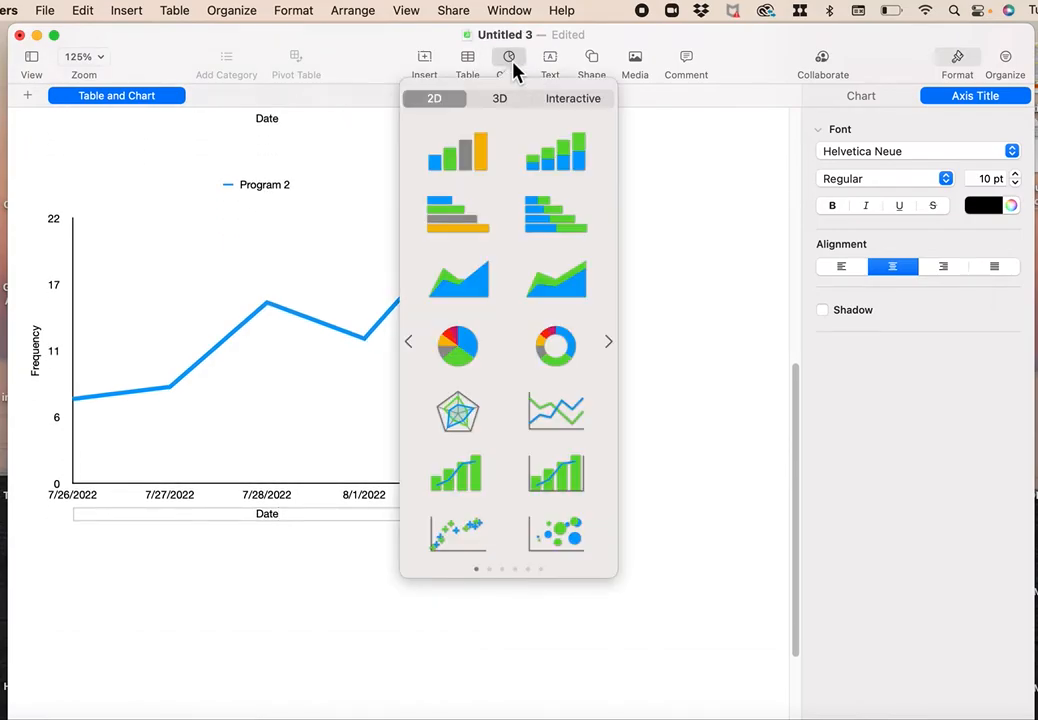
pyautogui.click(553, 415)
# Add the whole Program 3 column of Table 1 as the new chart's data
pyautogui.scroll(10, 551, 422)
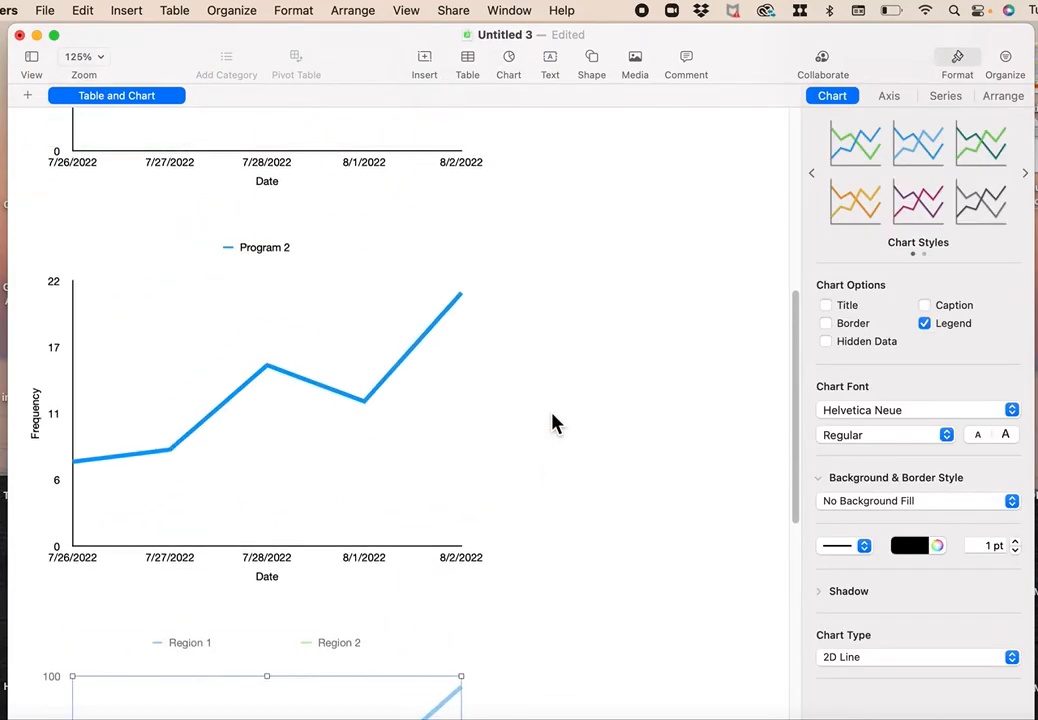
pyautogui.scroll(-10, 317, 290)
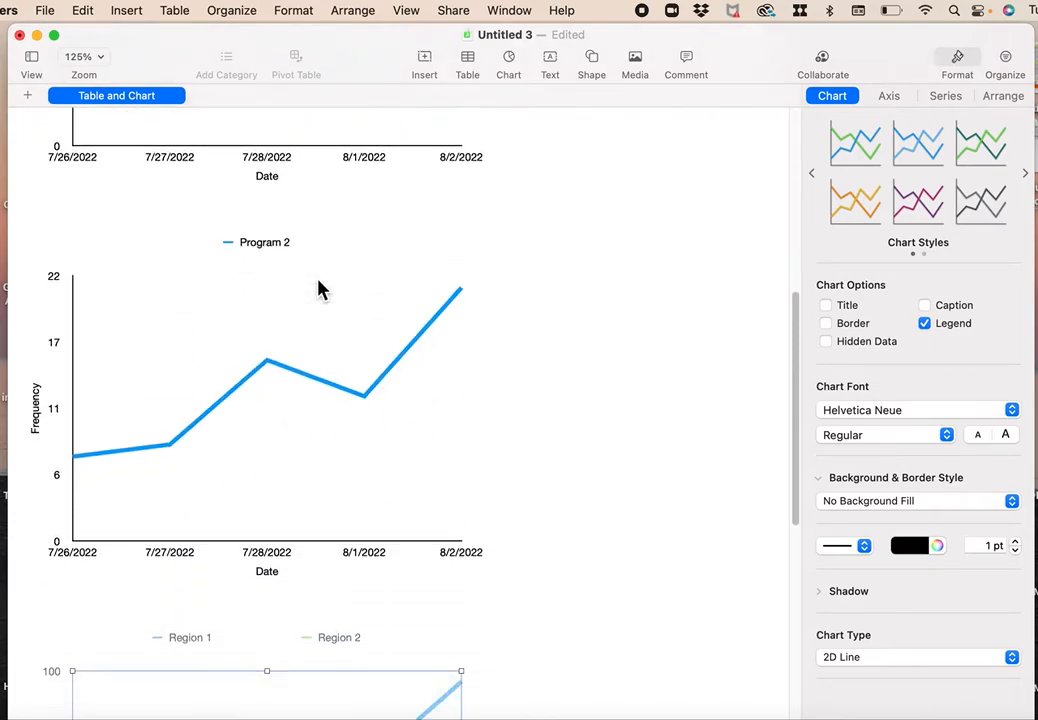
pyautogui.click(285, 562)
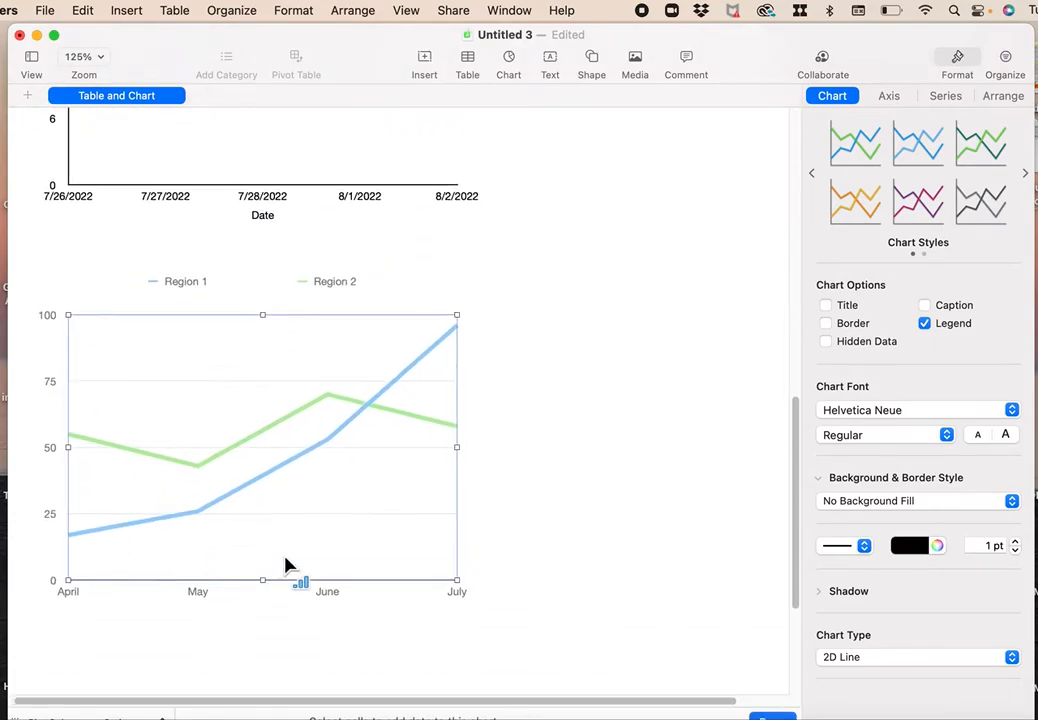
pyautogui.scroll(10, 285, 563)
pyautogui.click(281, 212)
pyautogui.scroll(-5, 283, 220)
pyautogui.scroll(-6, 285, 222)
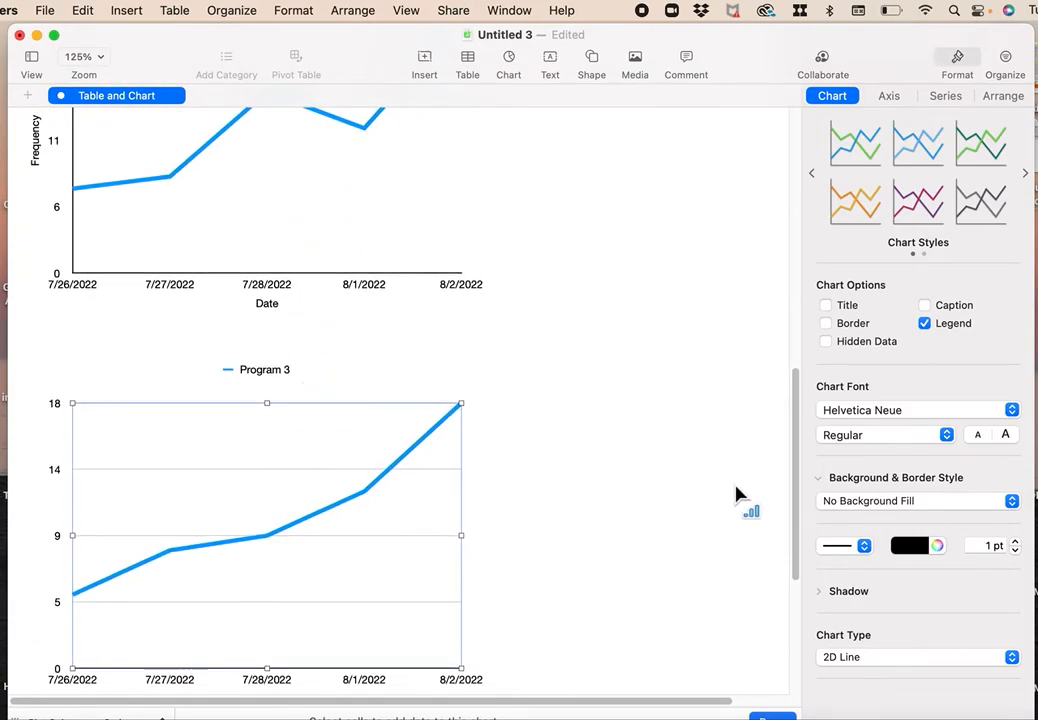
# Show the value axis name and axis line on the Program 3 chart and set its major gridlines to None
pyautogui.click(893, 96)
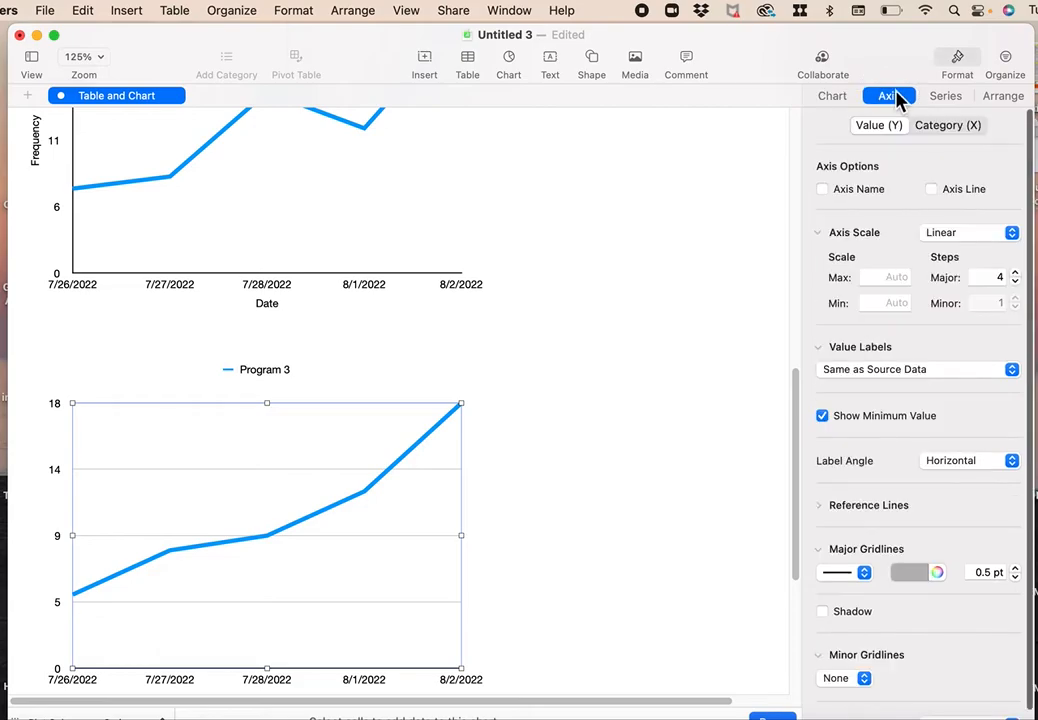
pyautogui.click(823, 190)
pyautogui.click(933, 192)
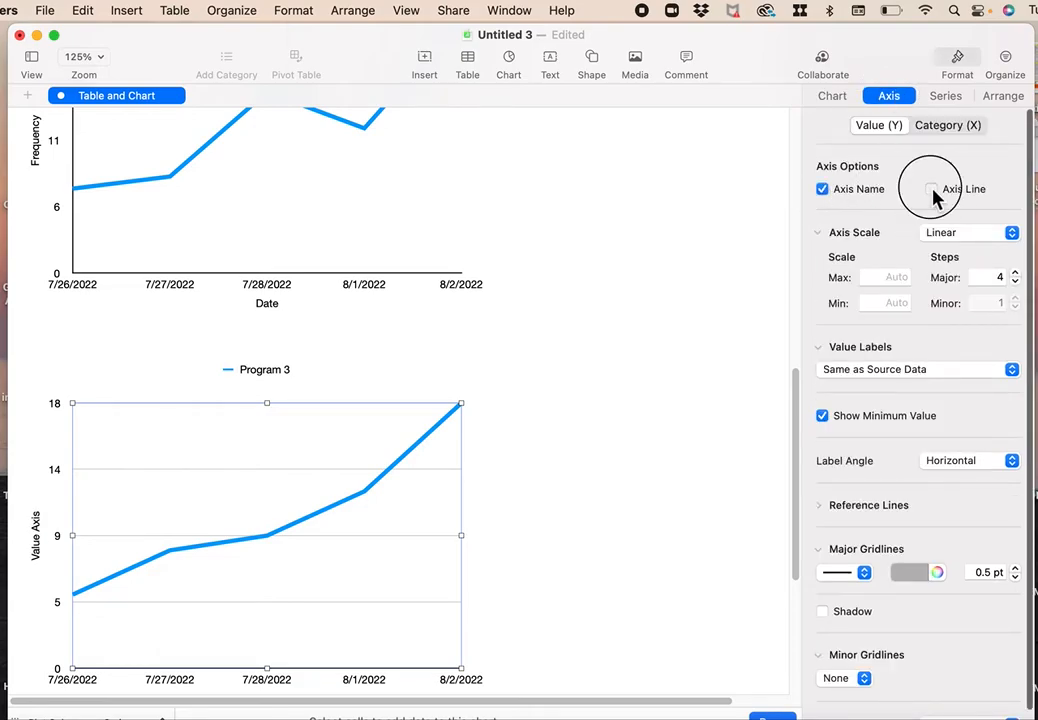
pyautogui.click(864, 572)
pyautogui.click(862, 559)
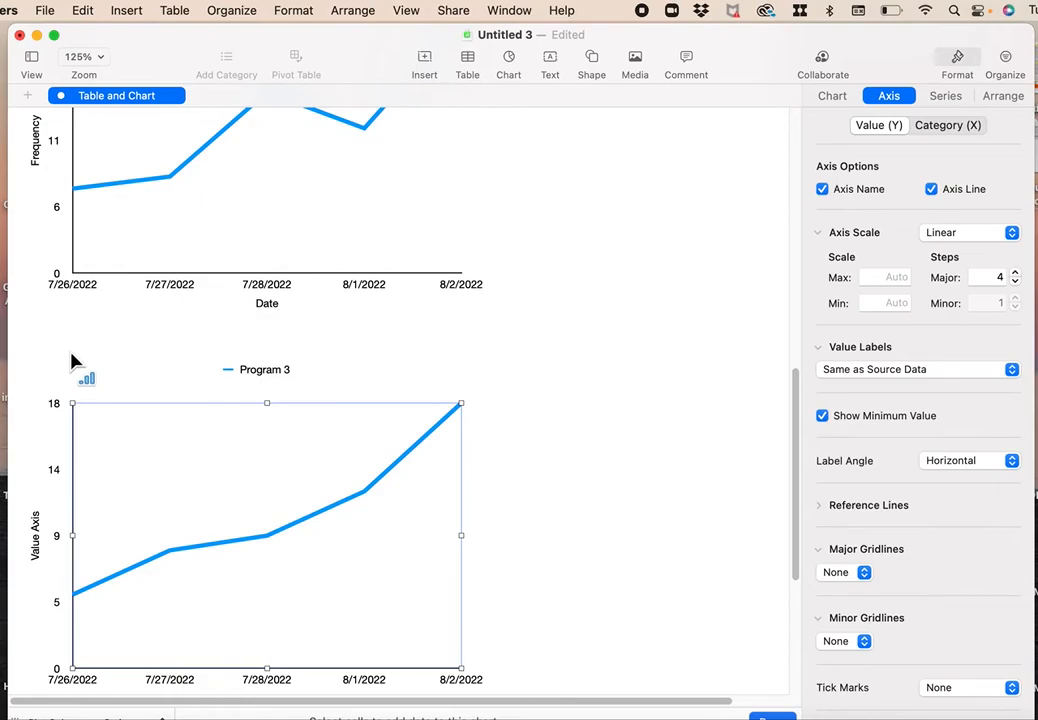
# Set the maximum of the Program 3 chart's value axis scale to 100
pyautogui.click(900, 280)
pyautogui.write('1')
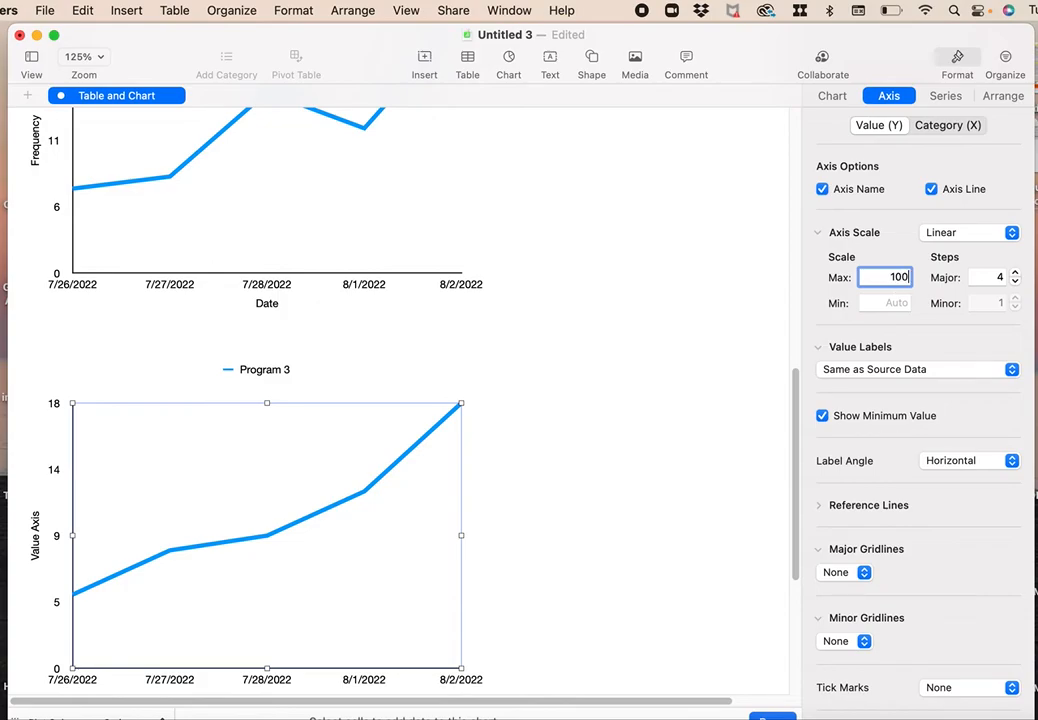
pyautogui.write('00')
pyautogui.press('Return')
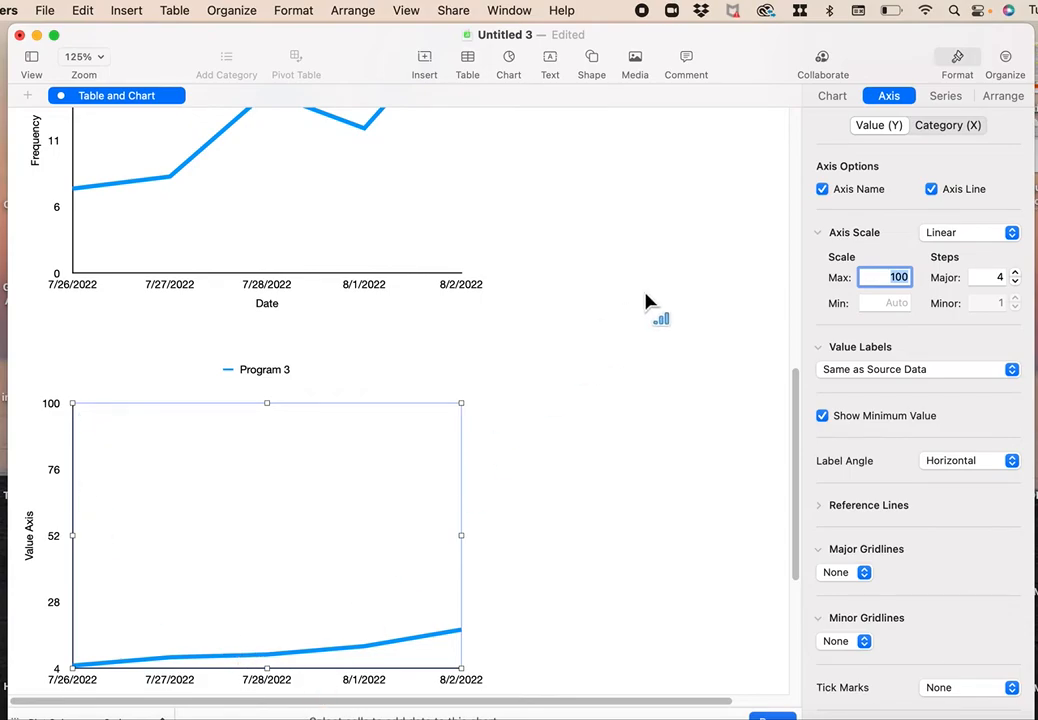
# Show the Program 3 chart's category axis name, and title its value axis Frequency and its category axis Date
pyautogui.click(953, 131)
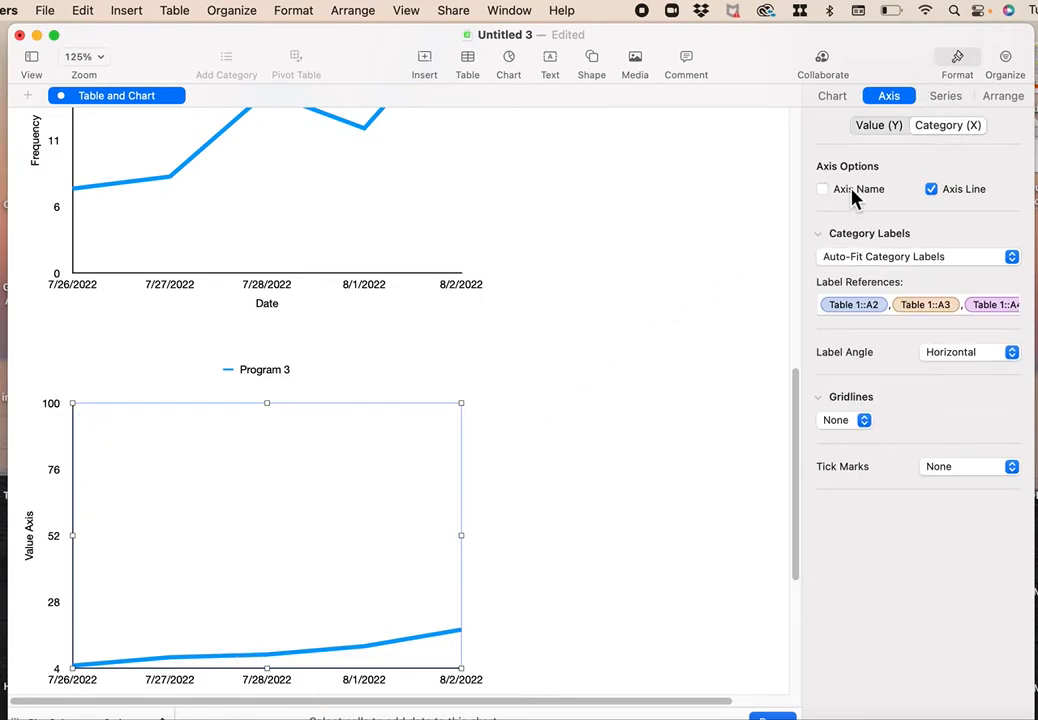
pyautogui.scroll(-3, 695, 454)
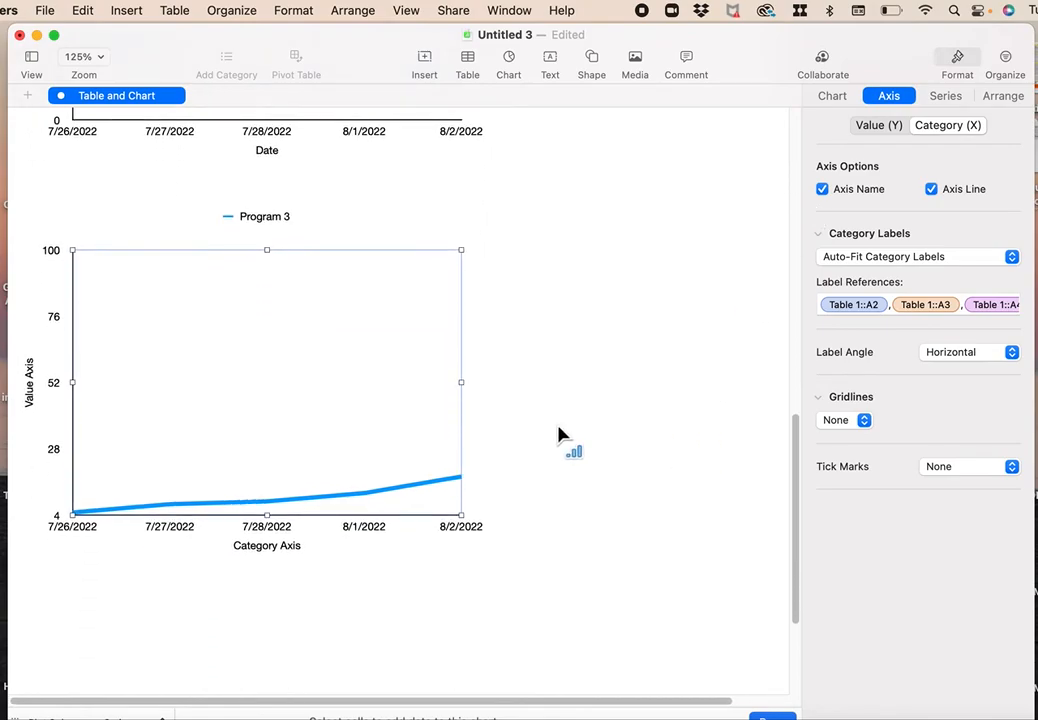
pyautogui.click(32, 400)
pyautogui.click(32, 400)
pyautogui.write('Frequency')
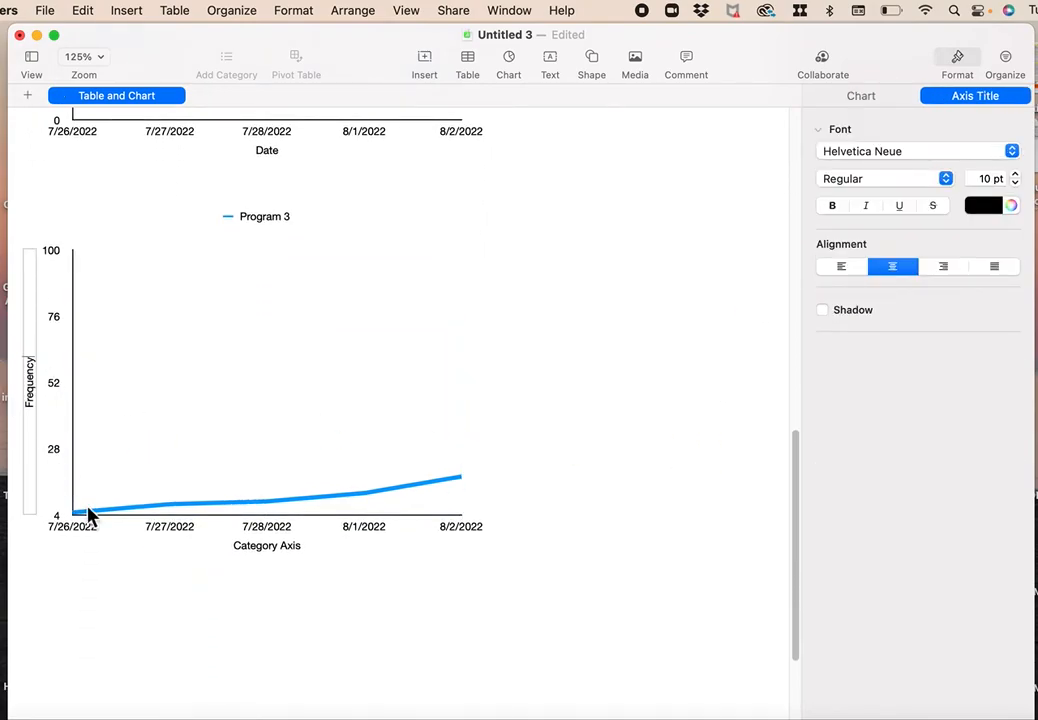
pyautogui.click(257, 552)
pyautogui.click(257, 549)
pyautogui.doubleClick(256, 548)
pyautogui.click(256, 548)
pyautogui.tripleClick(256, 548)
pyautogui.write('Date')
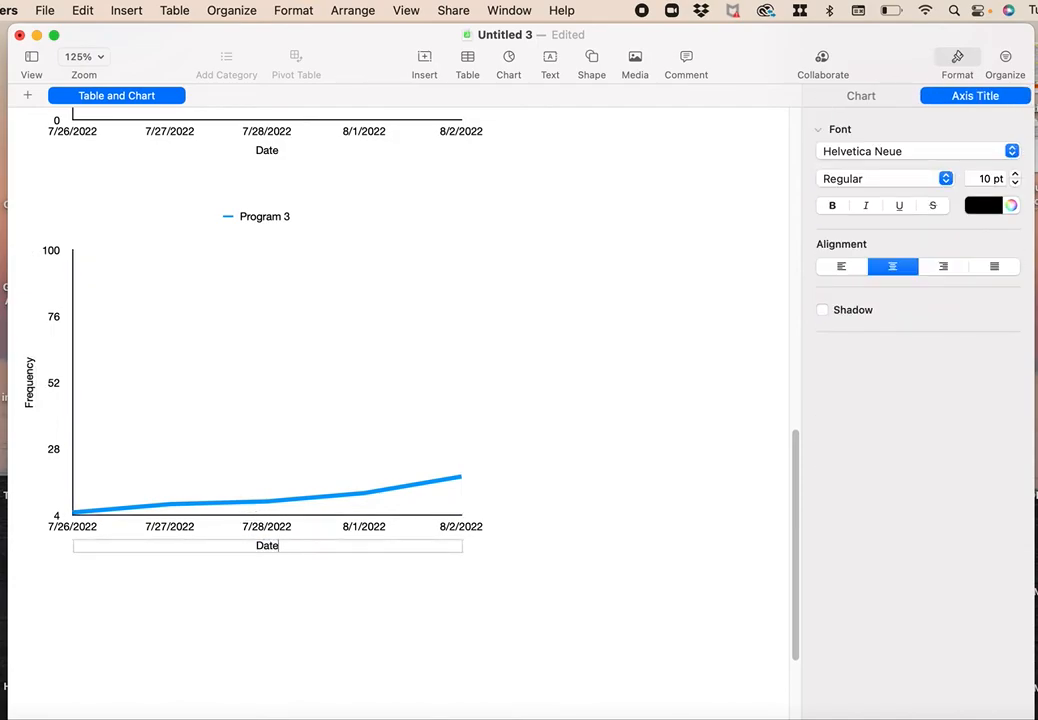
pyautogui.click(704, 537)
# Insert a fourth 2D line chart below the Program 3 chart
pyautogui.scroll(10, 704, 537)
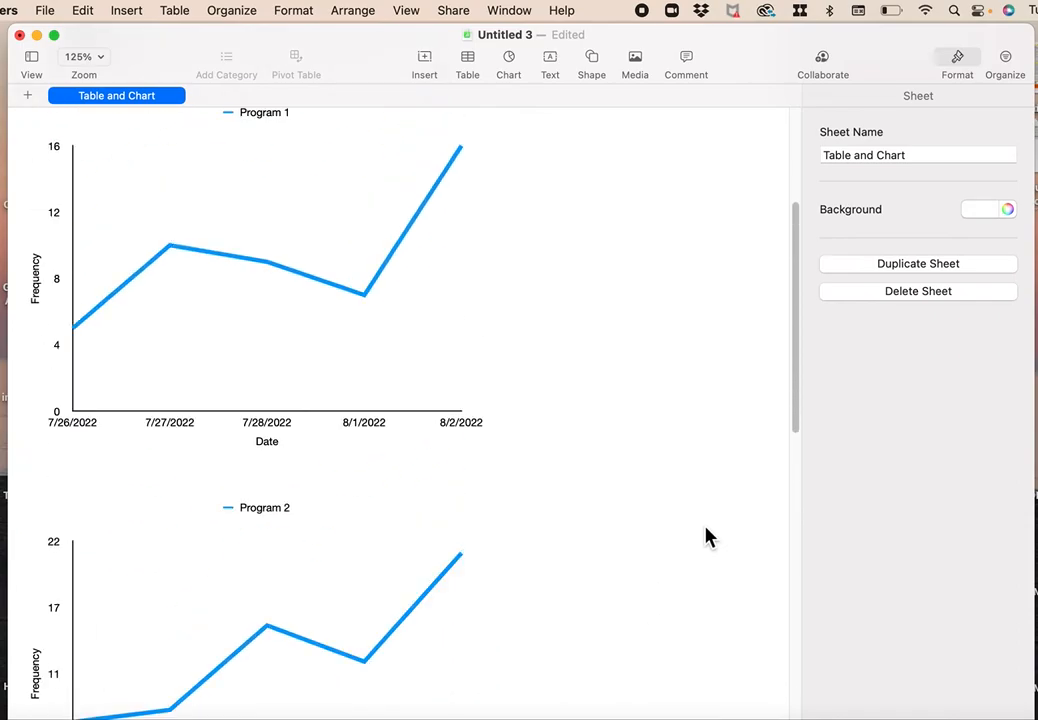
pyautogui.scroll(-7, 704, 537)
pyautogui.scroll(-5, 706, 537)
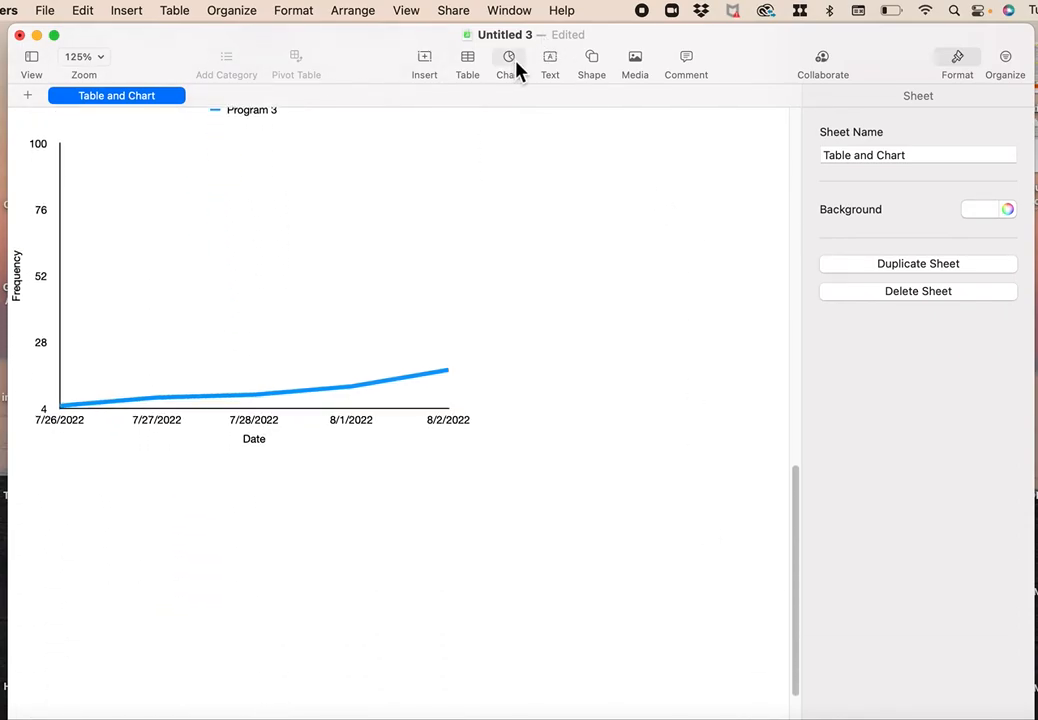
pyautogui.click(509, 60)
pyautogui.click(560, 412)
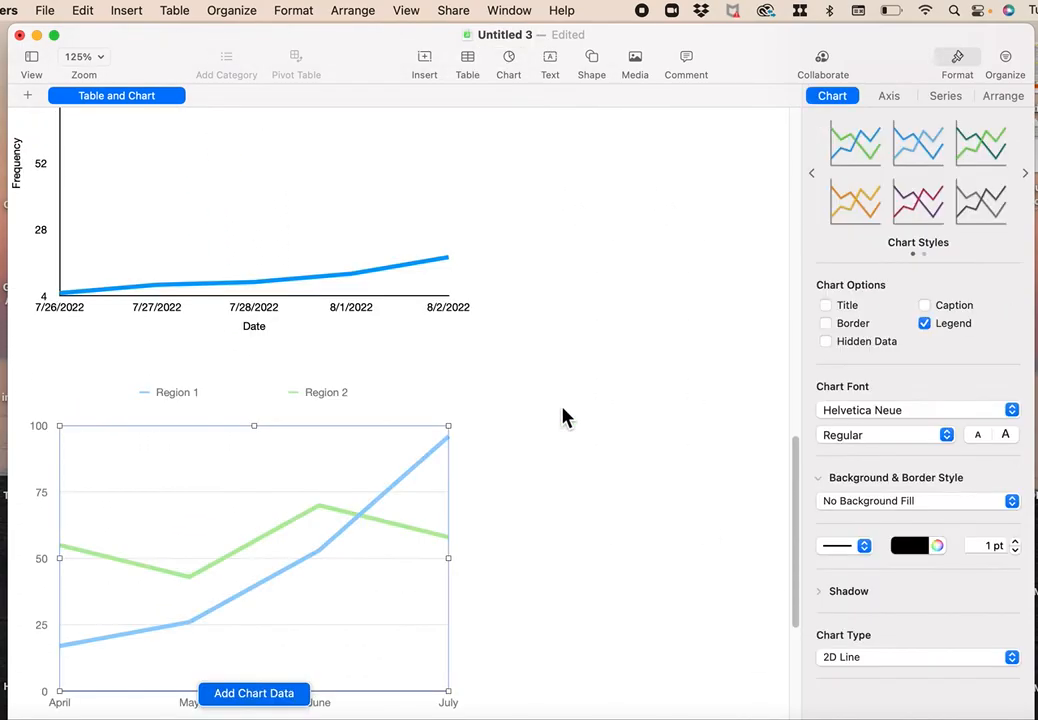
# Add the whole Program 4 column of Table 1 as the fourth chart's data
pyautogui.scroll(15, 343, 487)
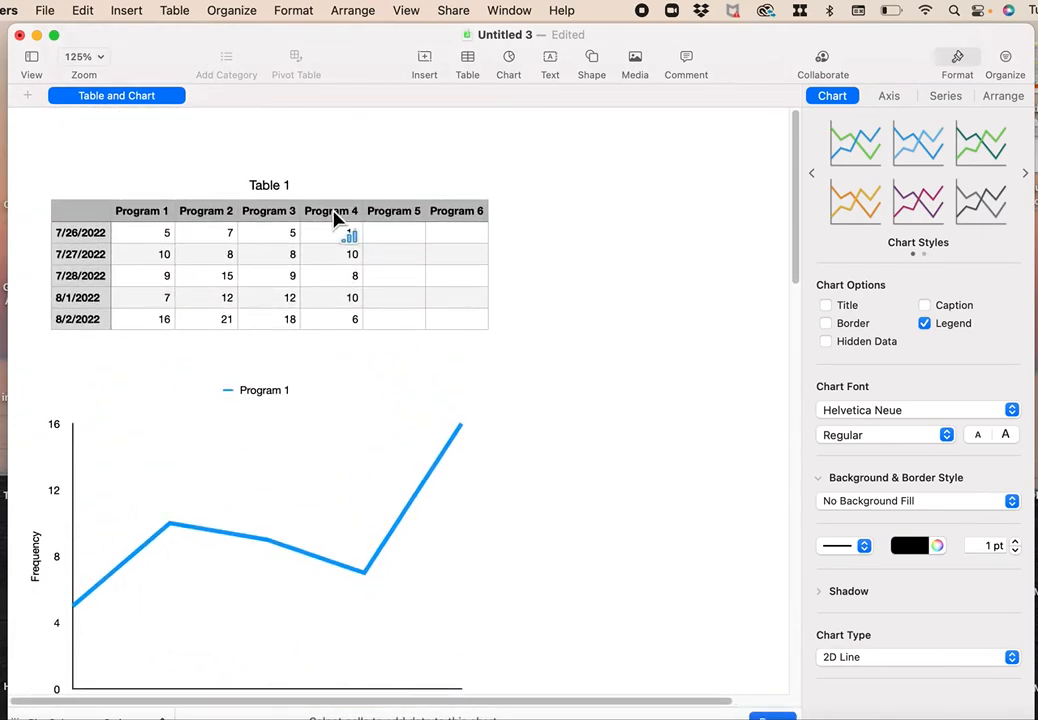
pyautogui.click(340, 213)
pyautogui.scroll(-15, 335, 220)
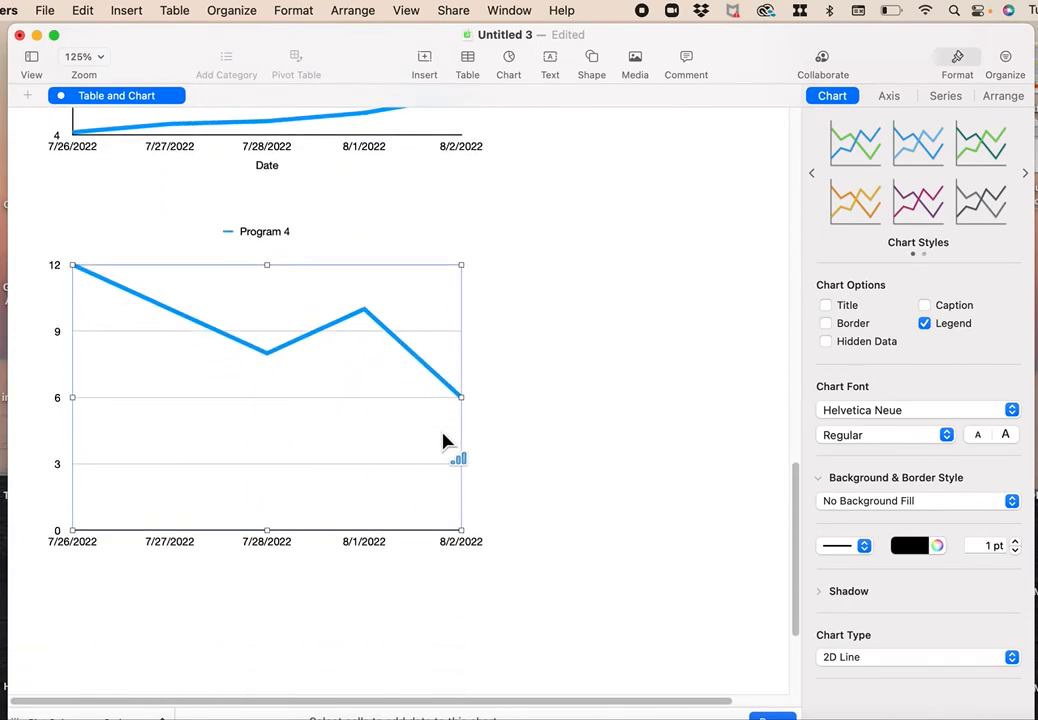
# Show both axis names and the value axis line on the Program 4 chart, and set its major gridlines to None
pyautogui.click(893, 98)
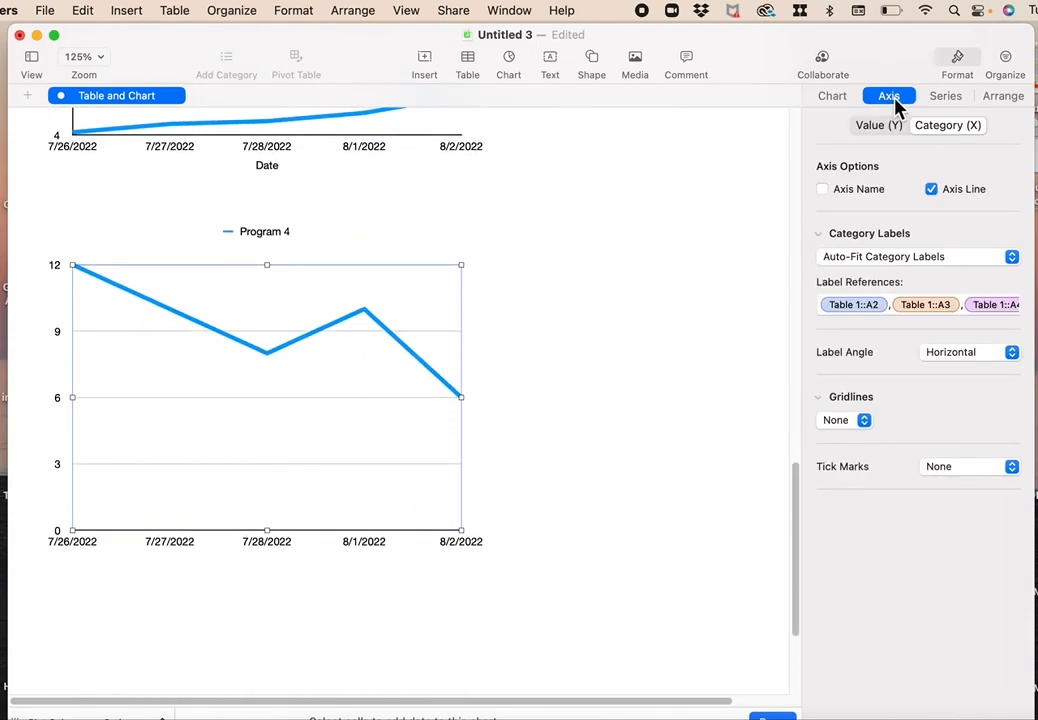
pyautogui.click(823, 190)
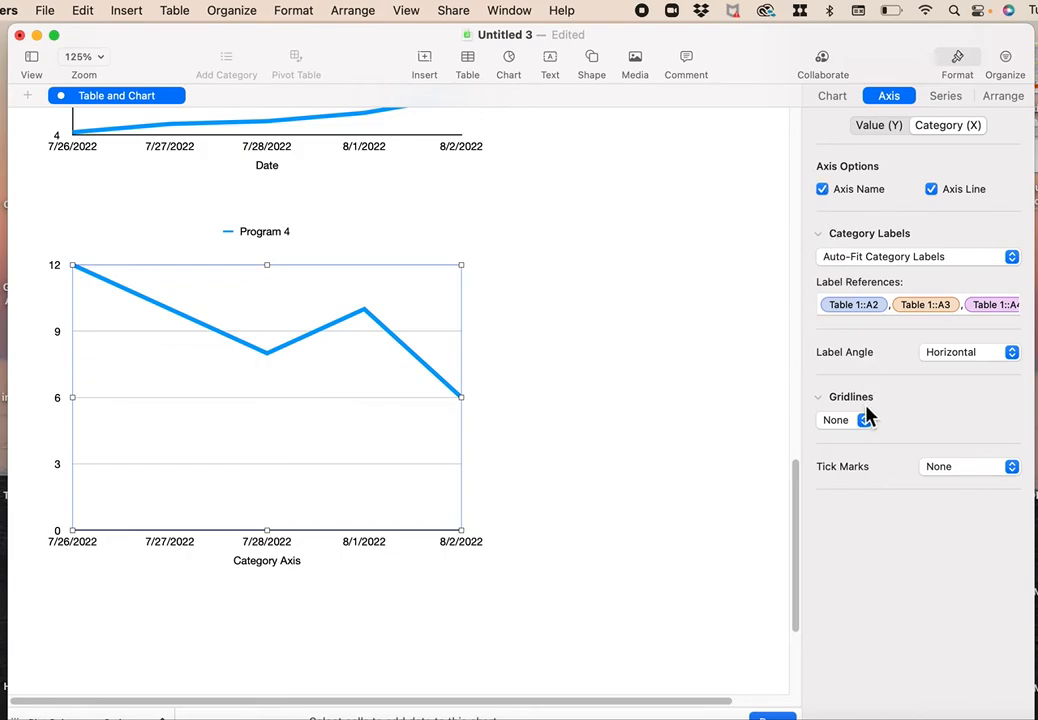
pyautogui.click(882, 134)
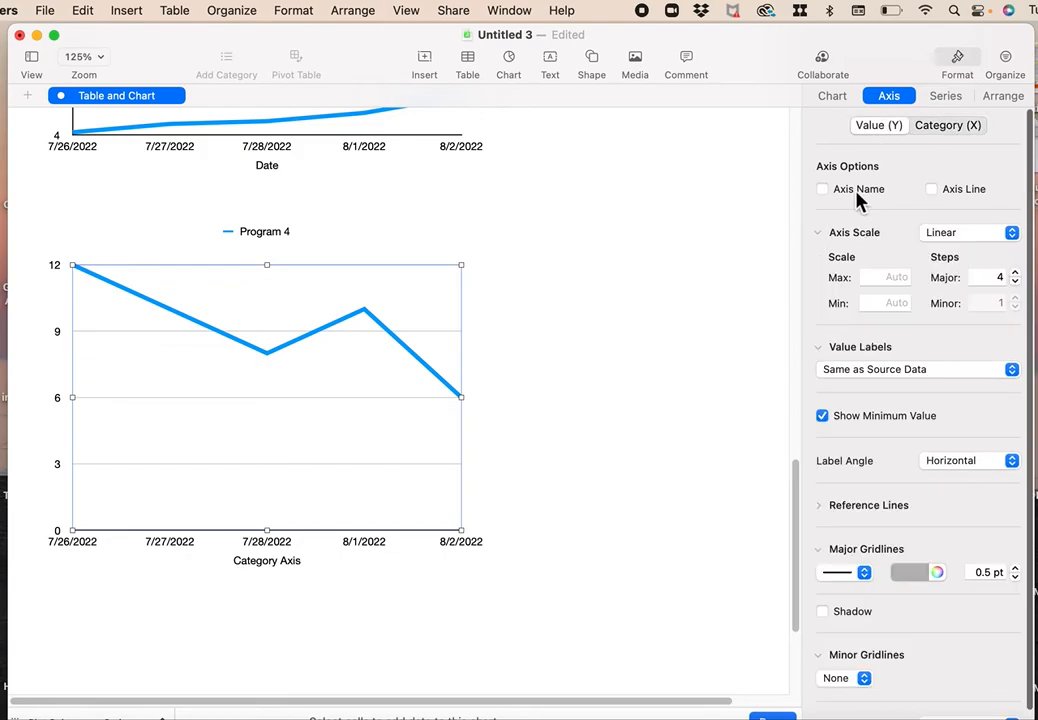
pyautogui.click(824, 191)
pyautogui.click(933, 191)
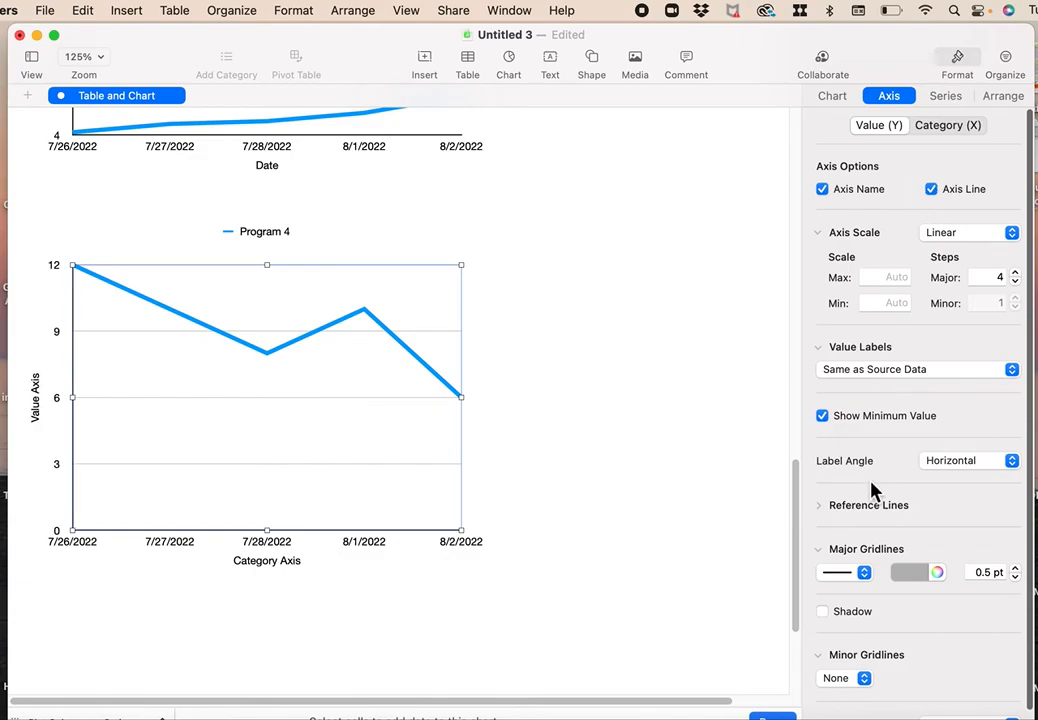
pyautogui.click(864, 574)
pyautogui.click(860, 557)
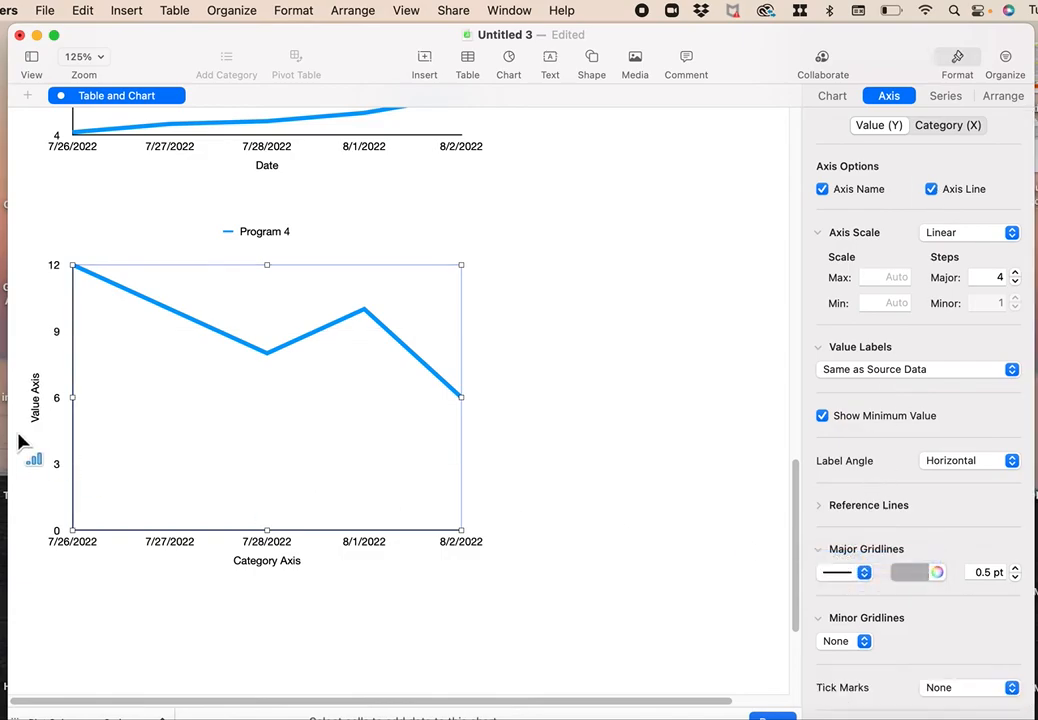
# Retitle the Program 4 chart's value axis as Frequency and its category axis as Data
pyautogui.doubleClick(35, 400)
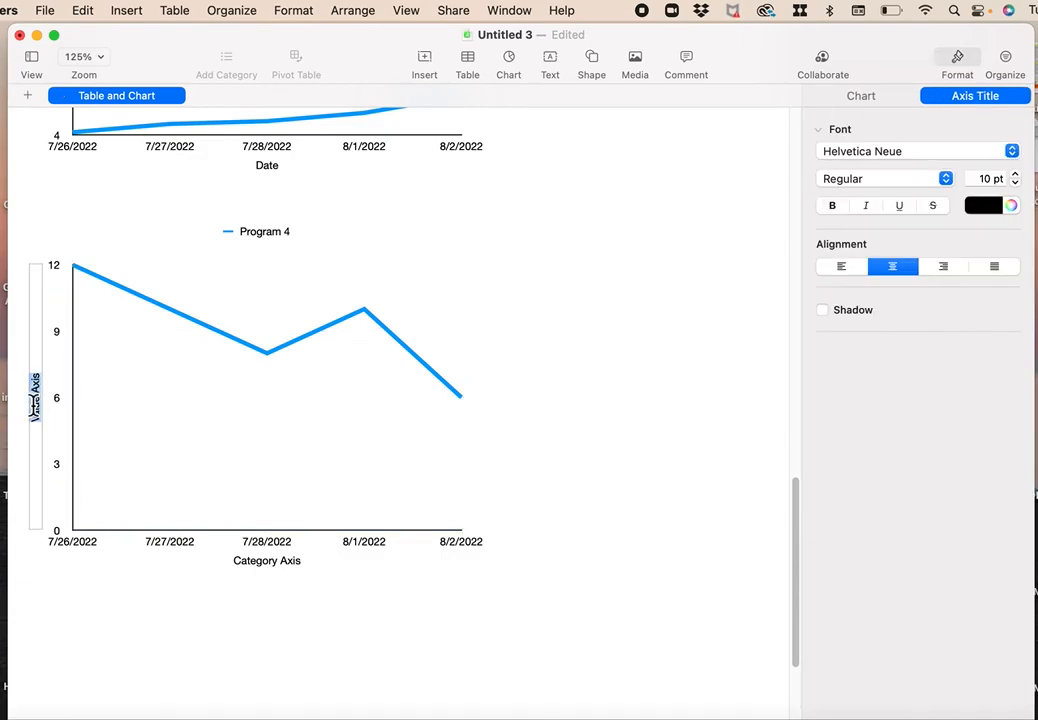
pyautogui.write('Frequency')
pyautogui.click(248, 565)
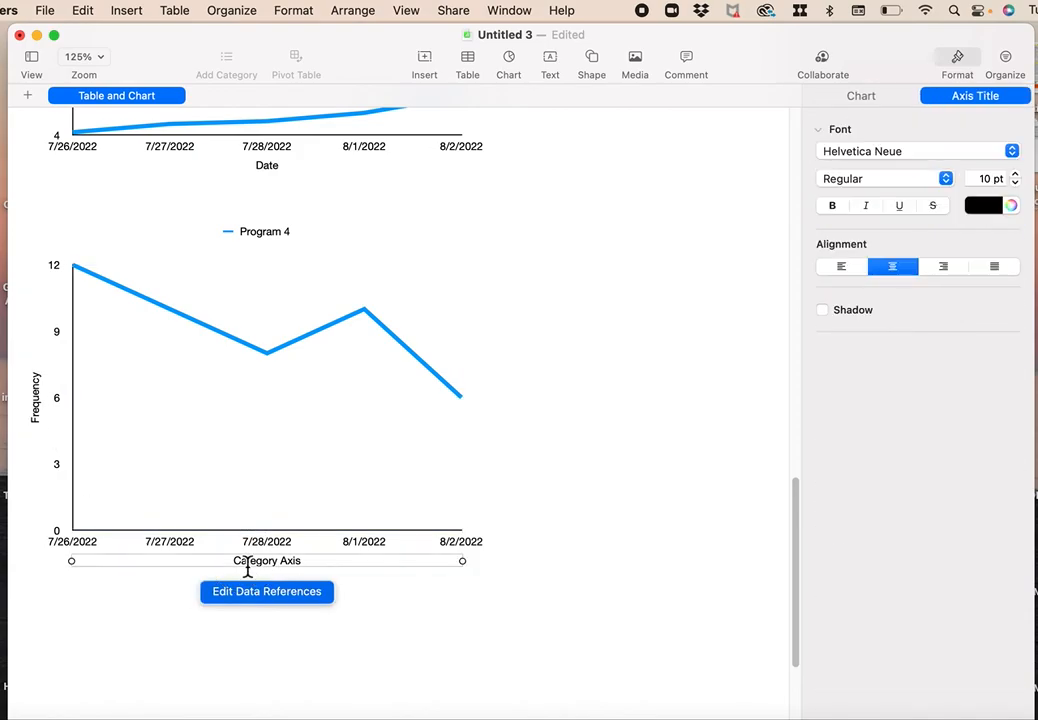
pyautogui.doubleClick(248, 563)
pyautogui.write('Data')
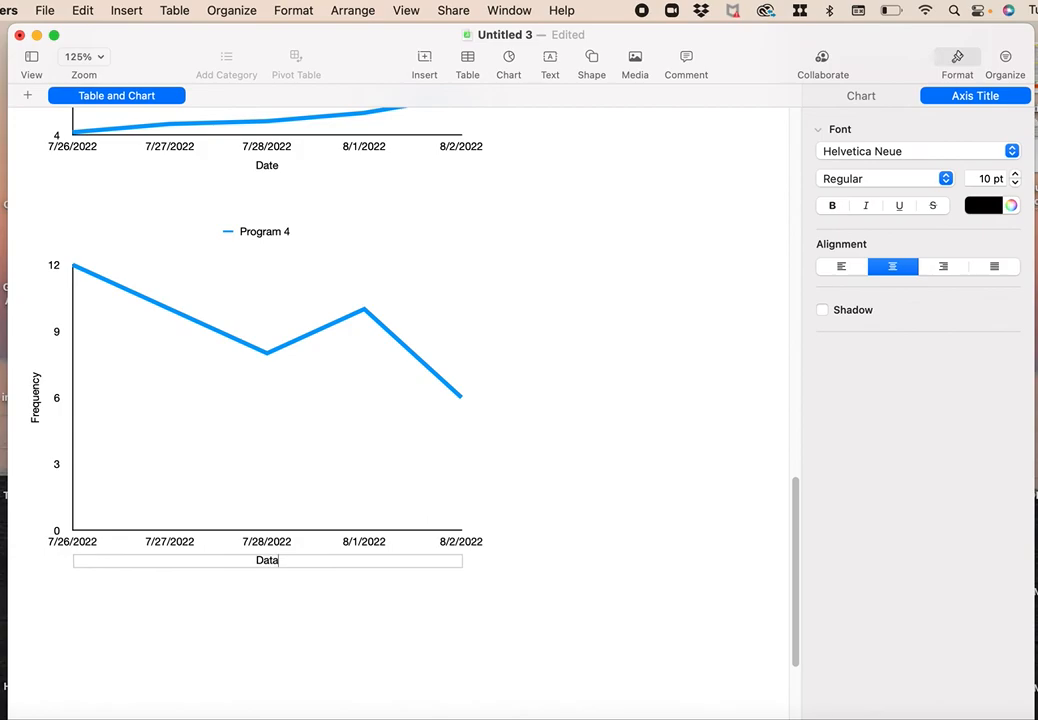
pyautogui.click(490, 617)
pyautogui.scroll(10, 488, 620)
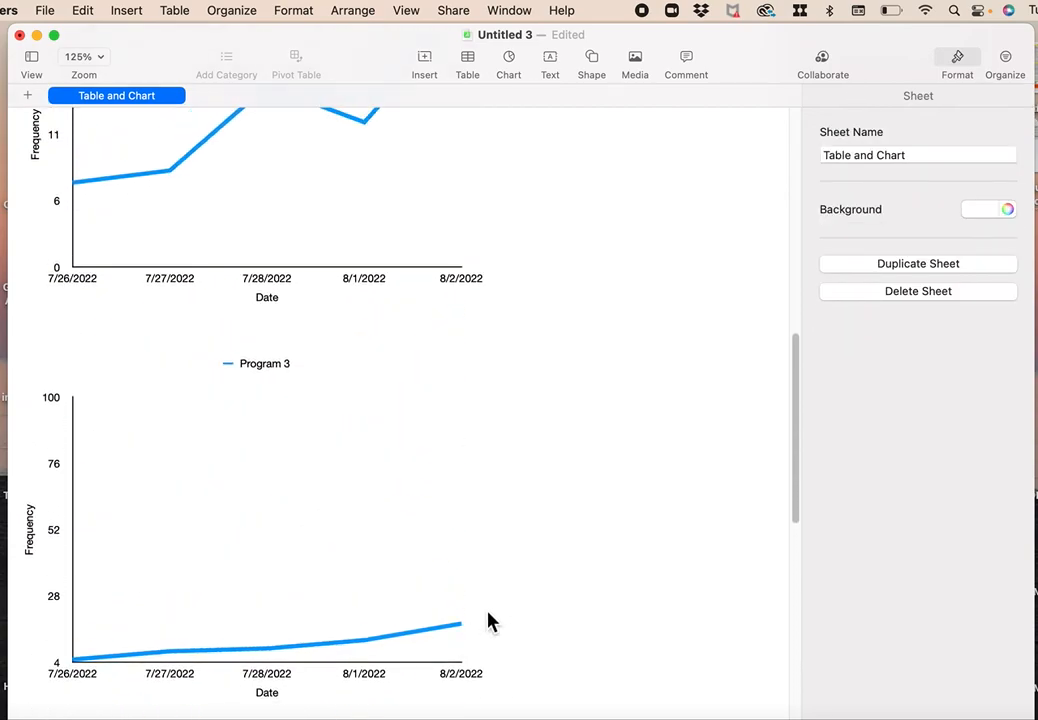
pyautogui.scroll(15, 490, 621)
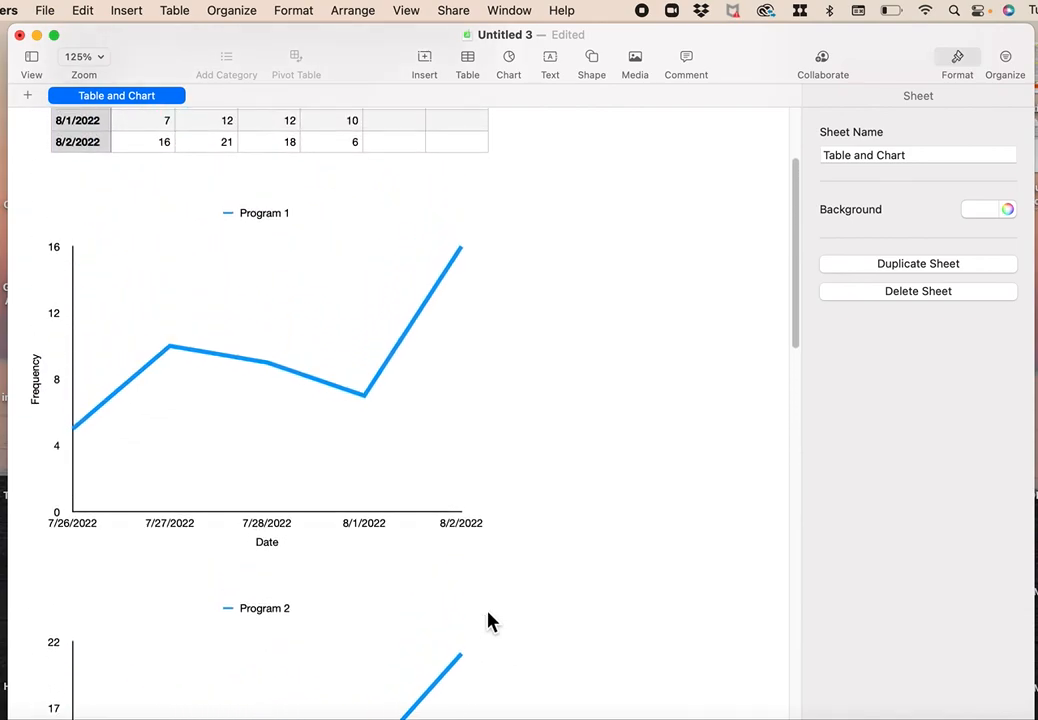